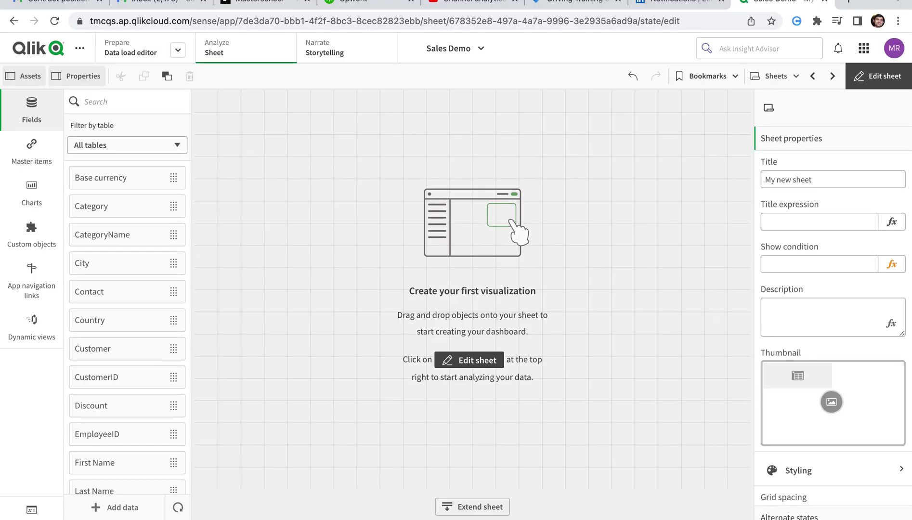
Add a bar chart at the upper-left corner of the empty sheet and size it to 12 x 11 grid cells
{"action": "left_click", "coordinate": [60, 152]}
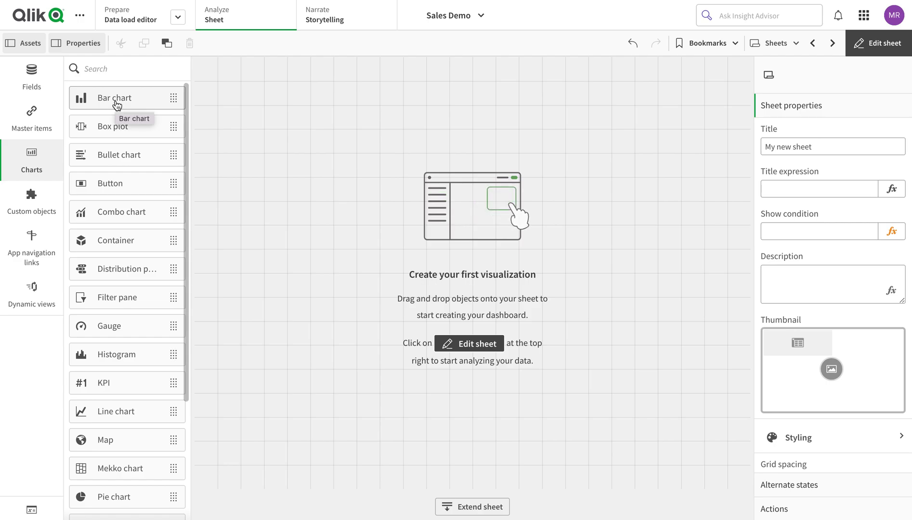
{"action": "left_click_drag", "start_coordinate": [116, 106], "coordinate": [314, 159]}
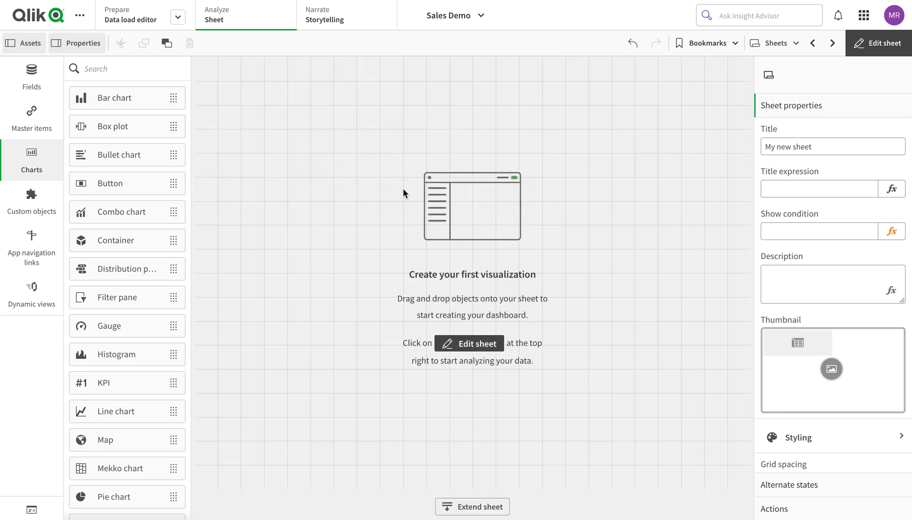
{"action": "left_click_drag", "start_coordinate": [469, 198], "coordinate": [470, 317]}
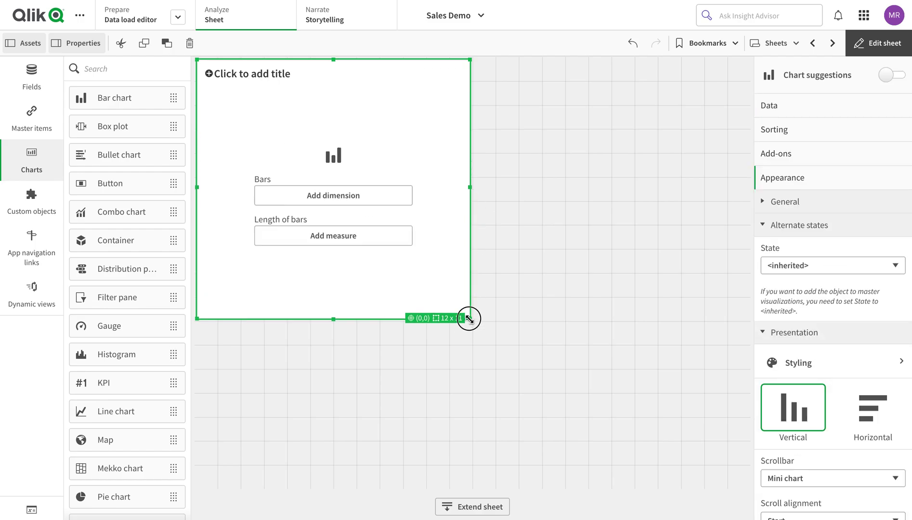
Give the bar chart the City dimension and the Discount measure, and widen it to 13 grid columns
{"action": "left_click", "coordinate": [375, 198]}
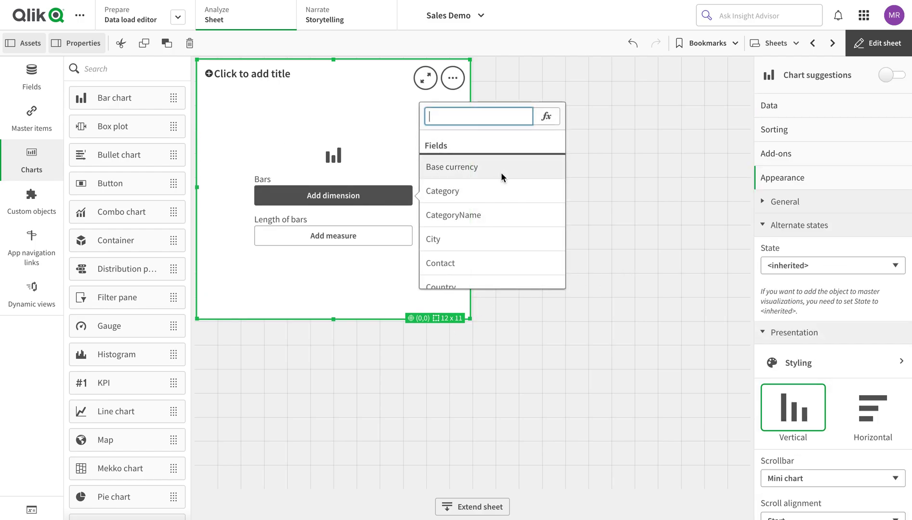
{"action": "left_click", "coordinate": [443, 238]}
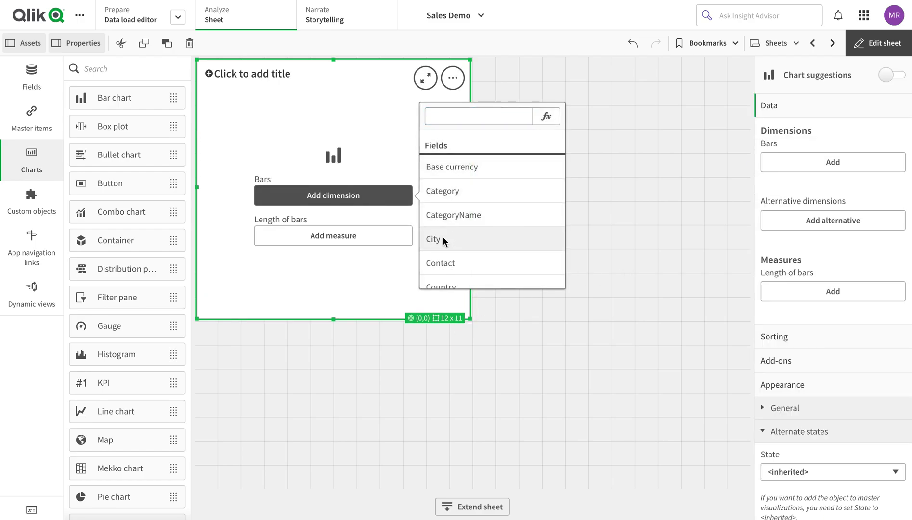
{"action": "left_click", "coordinate": [395, 239]}
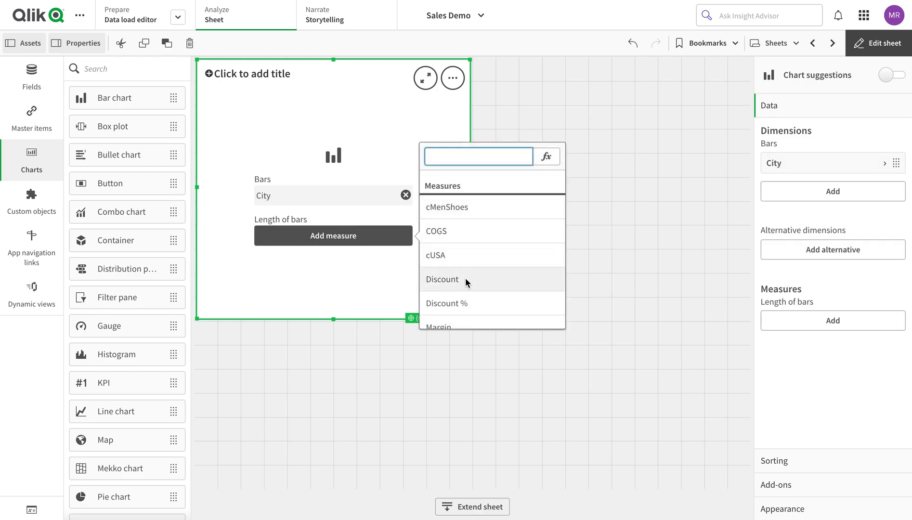
{"action": "left_click", "coordinate": [496, 279]}
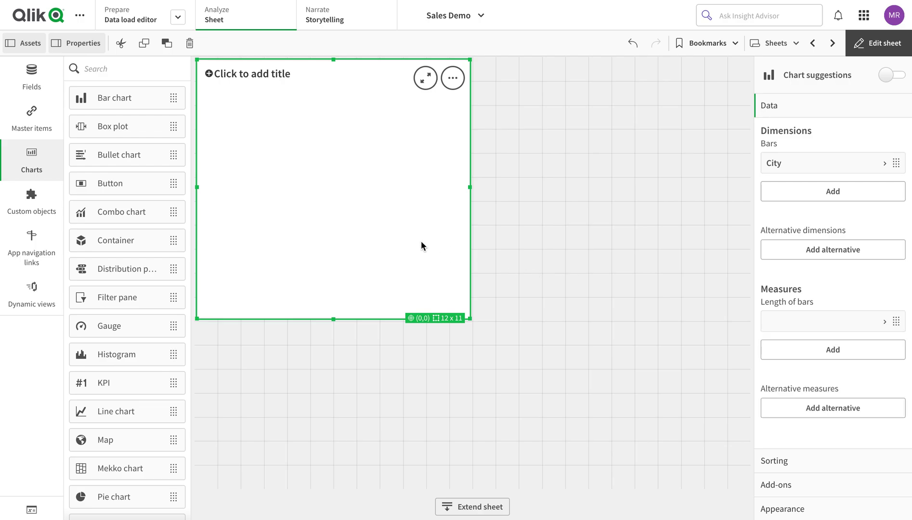
{"action": "left_click_drag", "start_coordinate": [470, 184], "coordinate": [493, 187]}
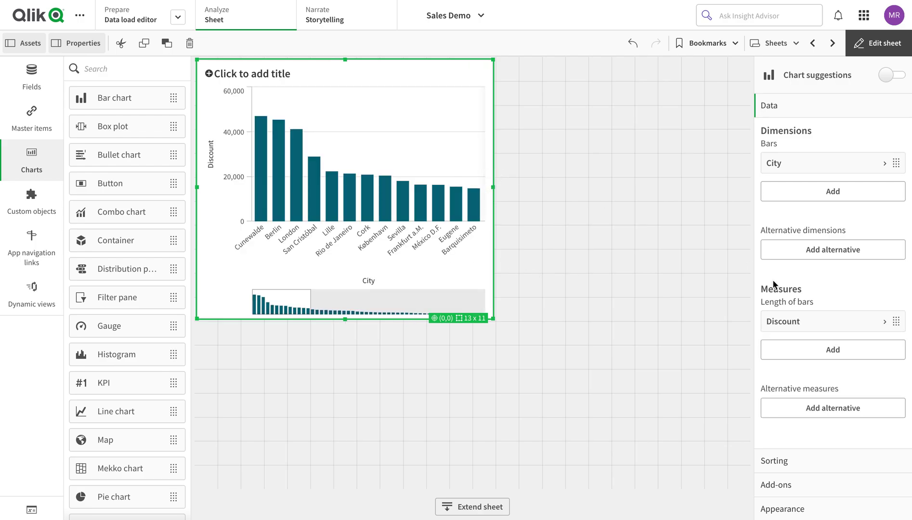
Set the bar chart's title font to Arial Black, sans-serif in its styling options
{"action": "left_click", "coordinate": [799, 508]}
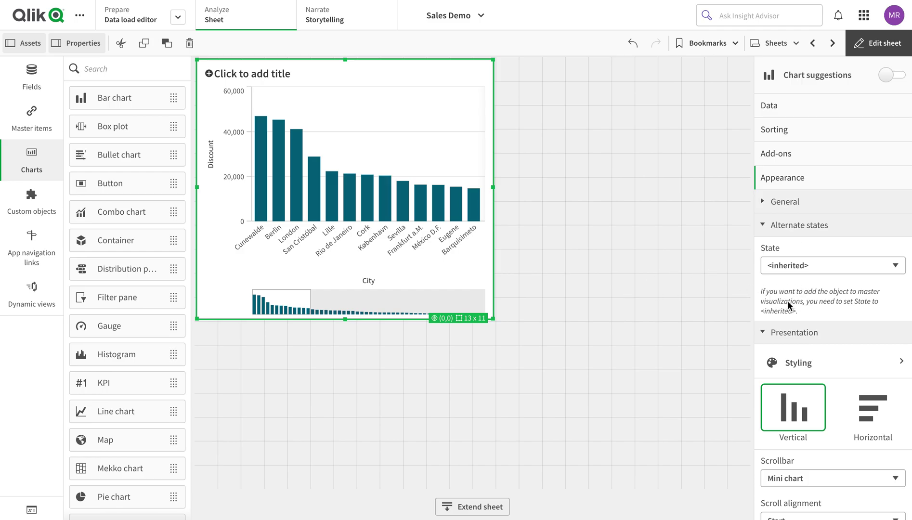
{"action": "scroll", "coordinate": [823, 368], "scroll_direction": "down", "scroll_amount": 1}
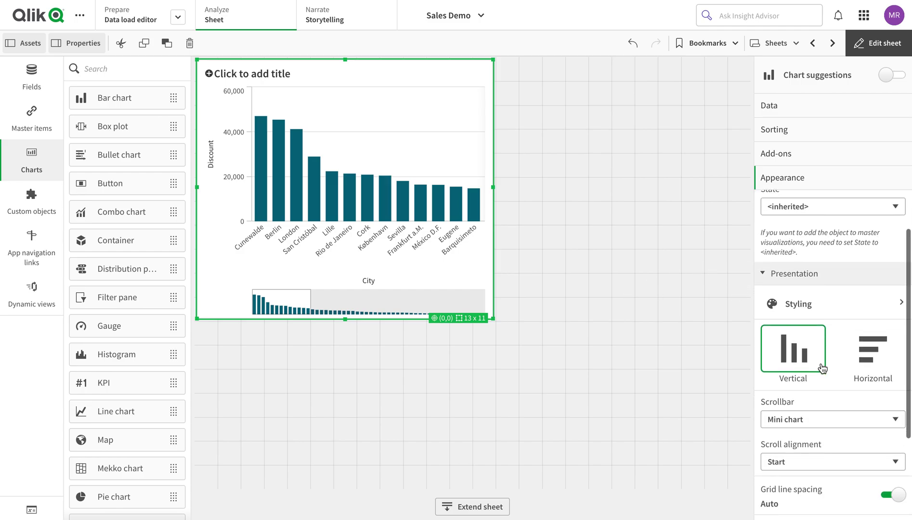
{"action": "left_click", "coordinate": [821, 314]}
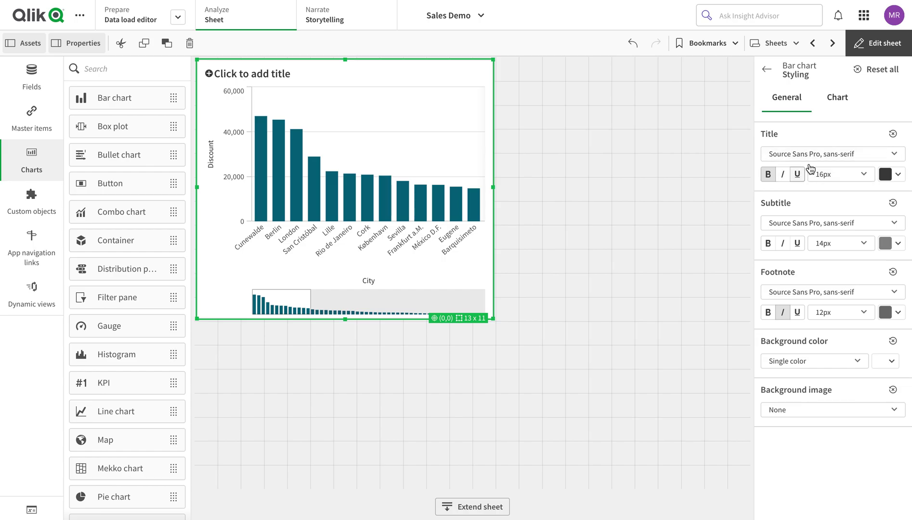
{"action": "left_click", "coordinate": [894, 154]}
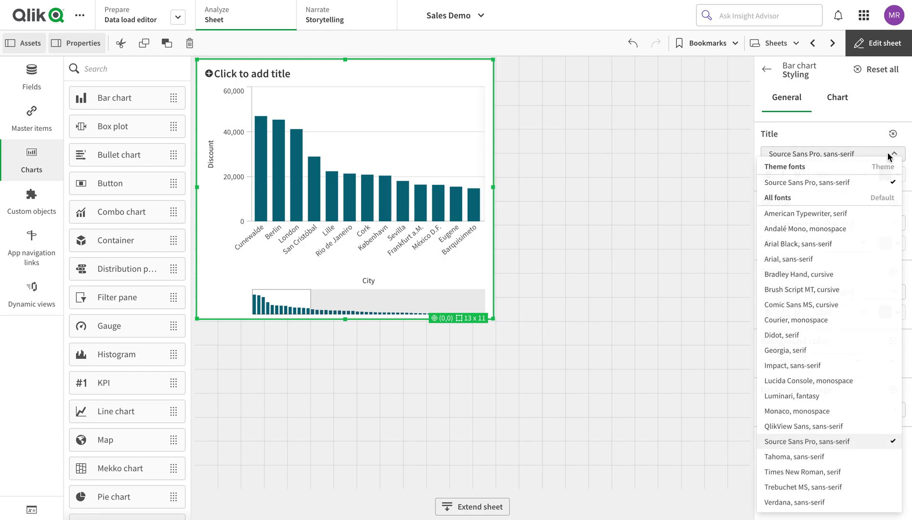
{"action": "left_click", "coordinate": [808, 244]}
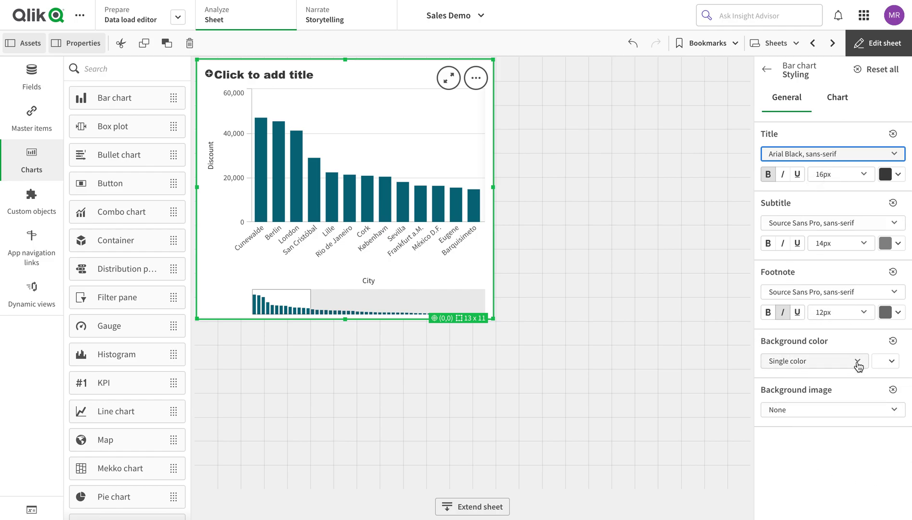
Set the bar chart's background to a single light grey color
{"action": "left_click", "coordinate": [858, 365]}
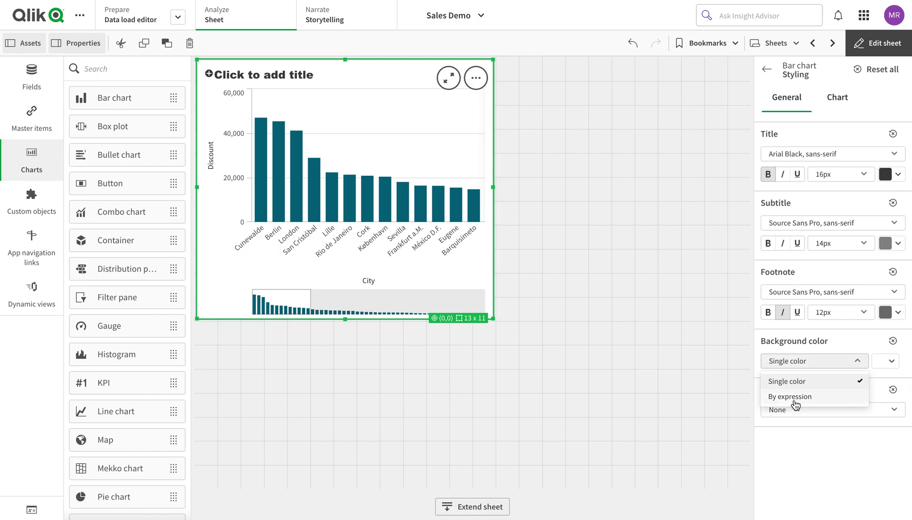
{"action": "left_click", "coordinate": [892, 360]}
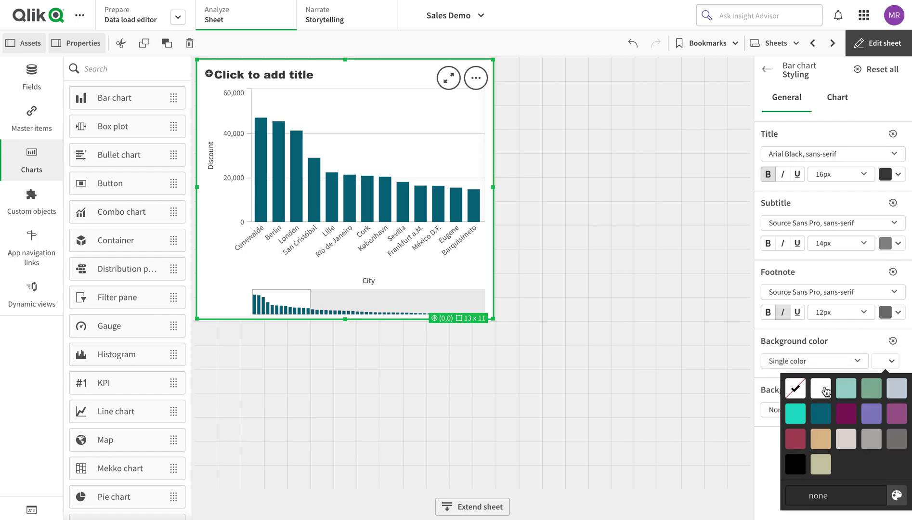
{"action": "left_click", "coordinate": [872, 439]}
{"action": "left_click", "coordinate": [813, 341]}
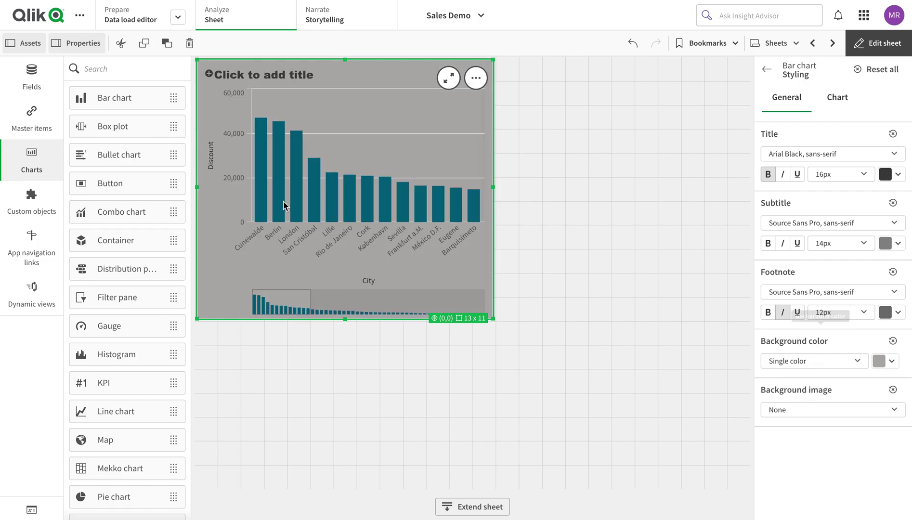
Set the chart's background image source to Media library, view the available images and close the library without picking one
{"action": "left_click", "coordinate": [811, 409]}
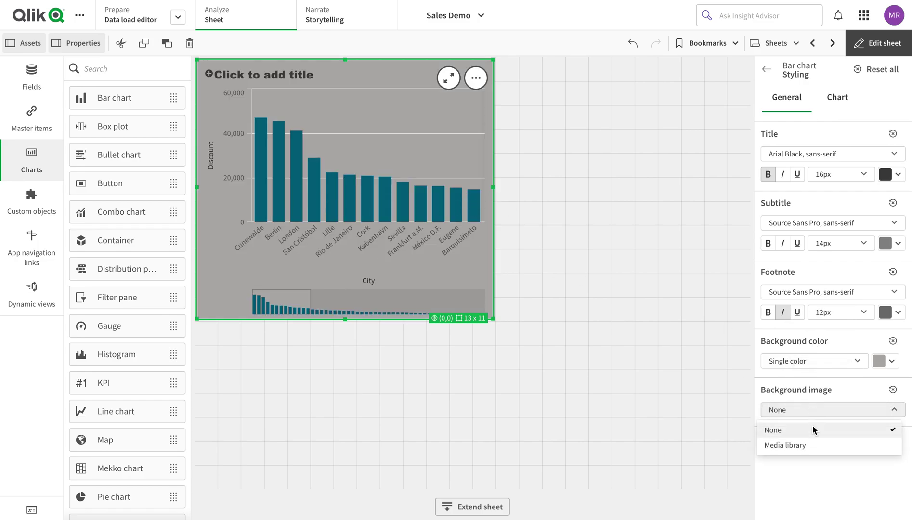
{"action": "left_click", "coordinate": [812, 446]}
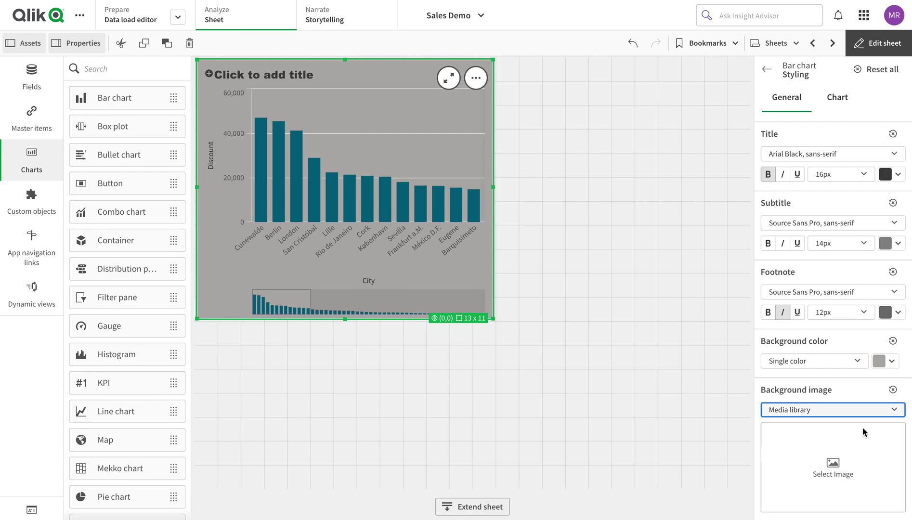
{"action": "left_click", "coordinate": [836, 462]}
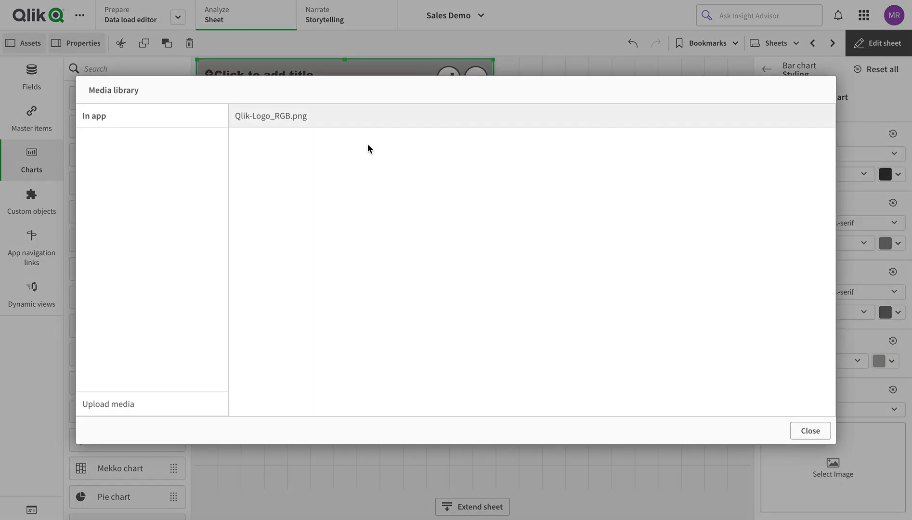
{"action": "left_click", "coordinate": [810, 430]}
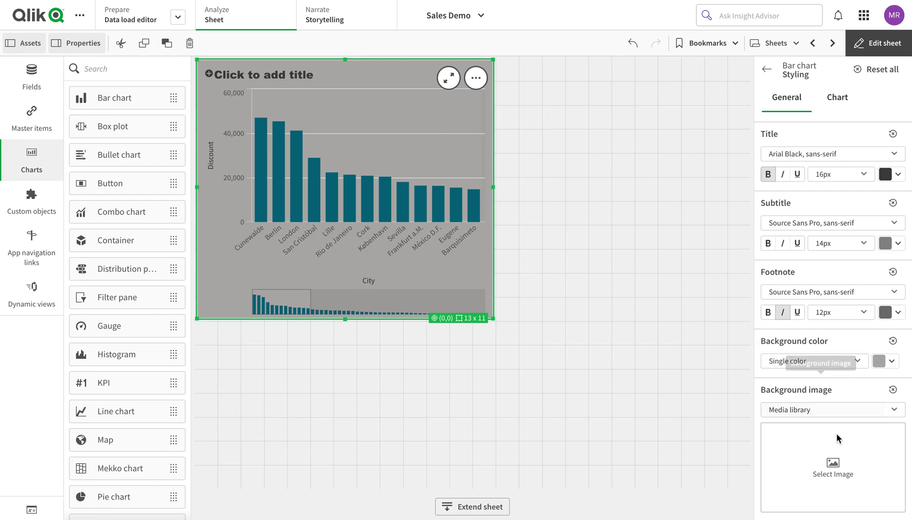
Switch the sheet's background styling to Custom and position the Qlik logo background image at the top left of the sheet
{"action": "left_click", "coordinate": [636, 296]}
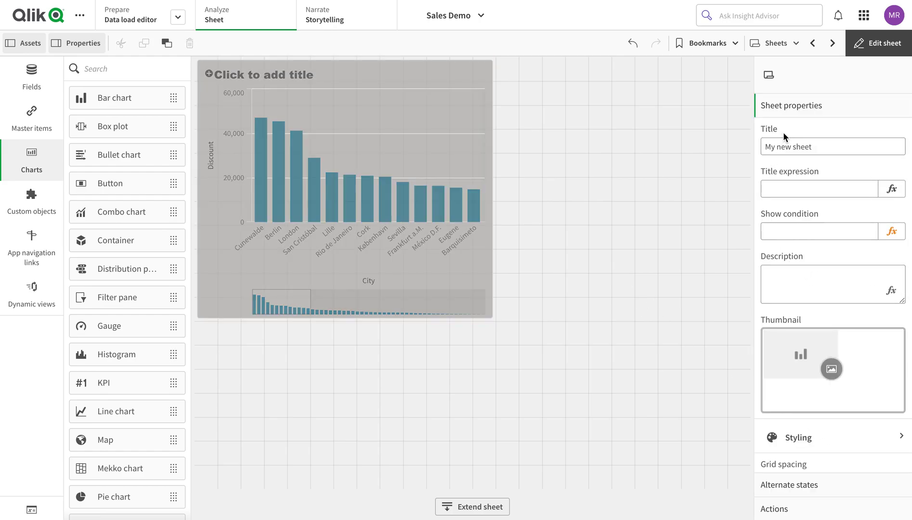
{"action": "scroll", "coordinate": [840, 264], "scroll_direction": "down", "scroll_amount": 3}
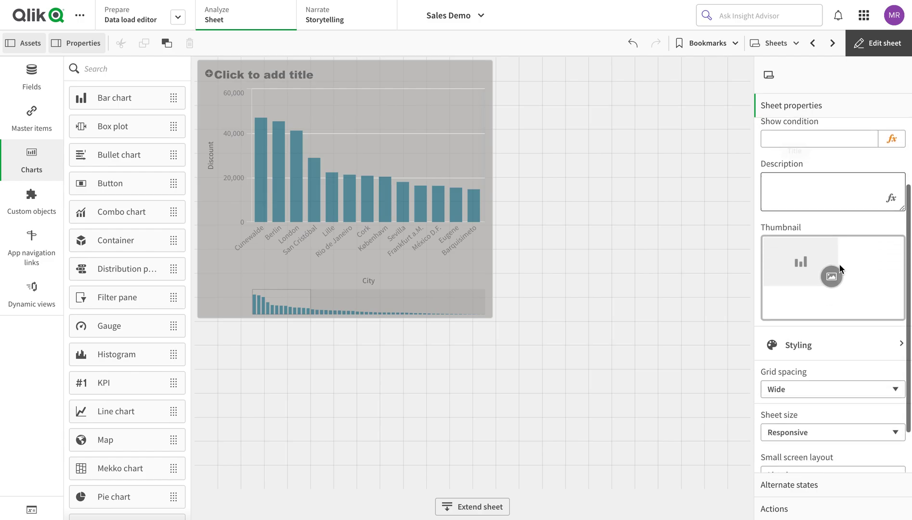
{"action": "left_click", "coordinate": [819, 329]}
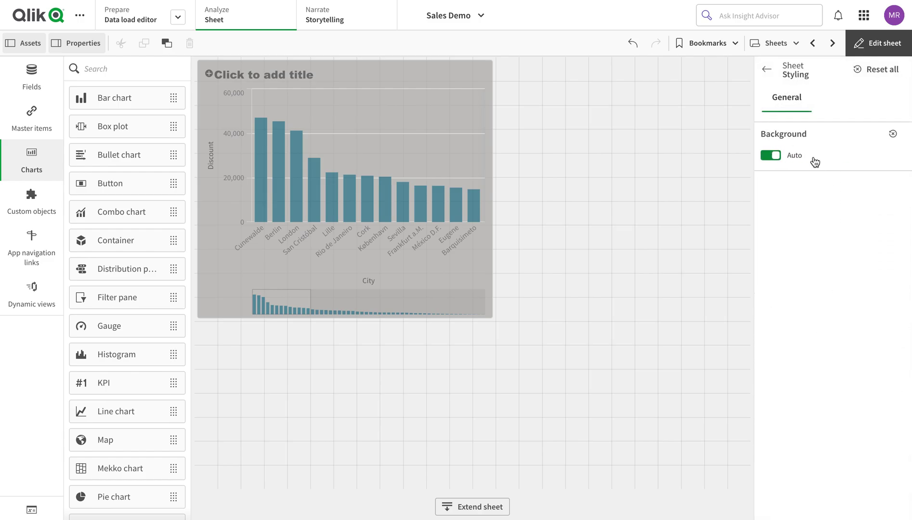
{"action": "left_click", "coordinate": [774, 155]}
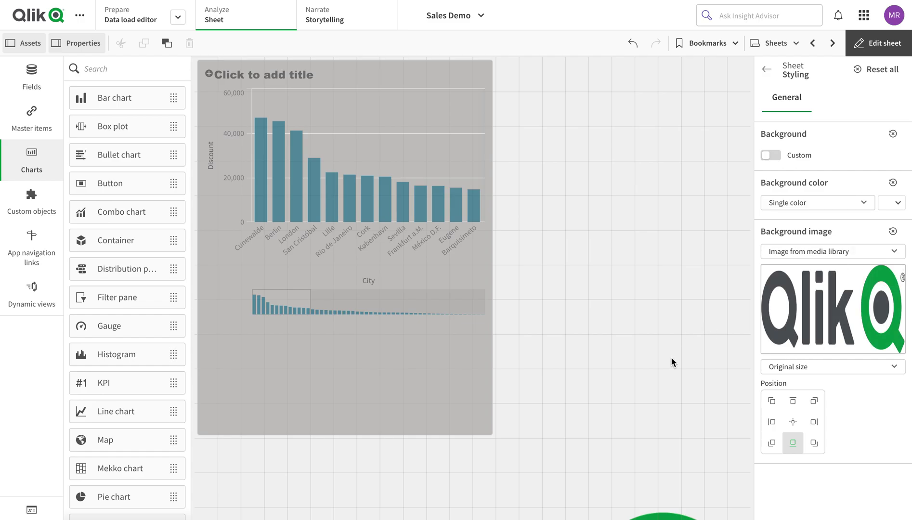
{"action": "left_click", "coordinate": [793, 422]}
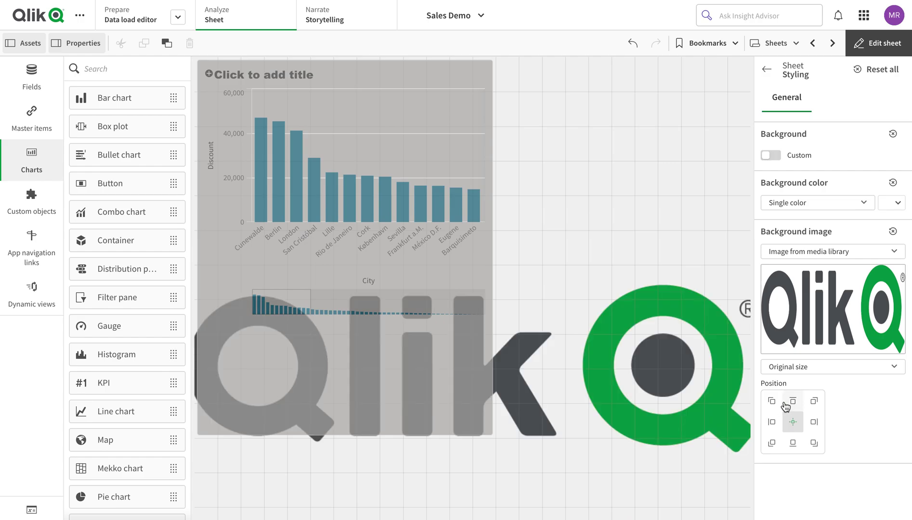
{"action": "left_click", "coordinate": [775, 404]}
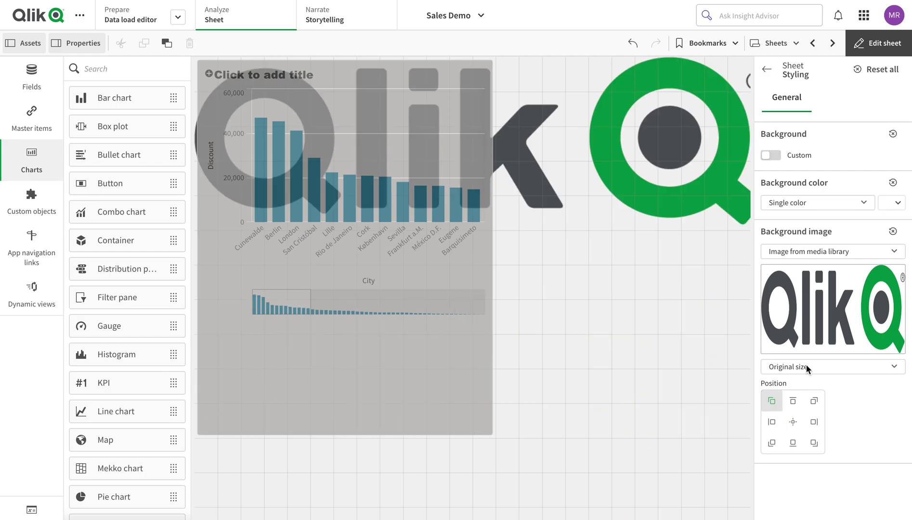
Preview the styled sheet outside edit mode and return to editing it
{"action": "left_click", "coordinate": [879, 43]}
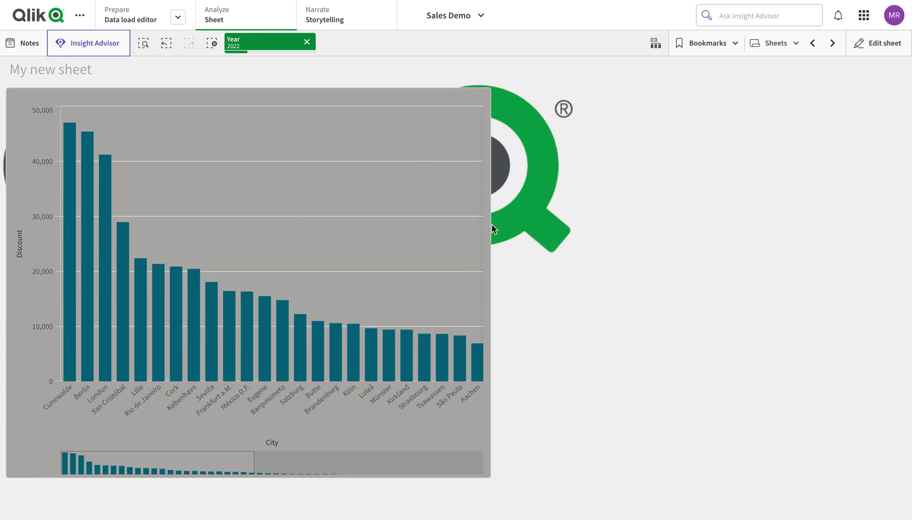
{"action": "left_click", "coordinate": [904, 52]}
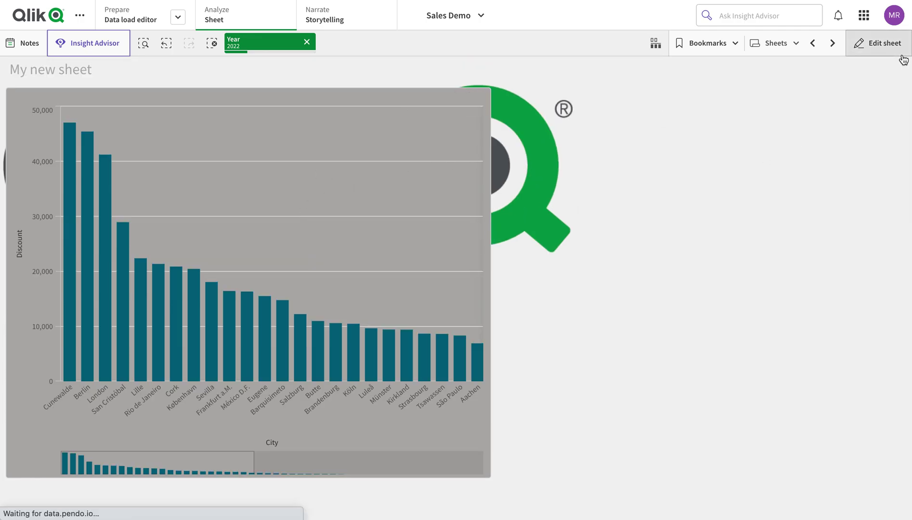
Set the bar chart's background color by expression to =argb(50,200,200,200)
{"action": "left_click", "coordinate": [466, 253]}
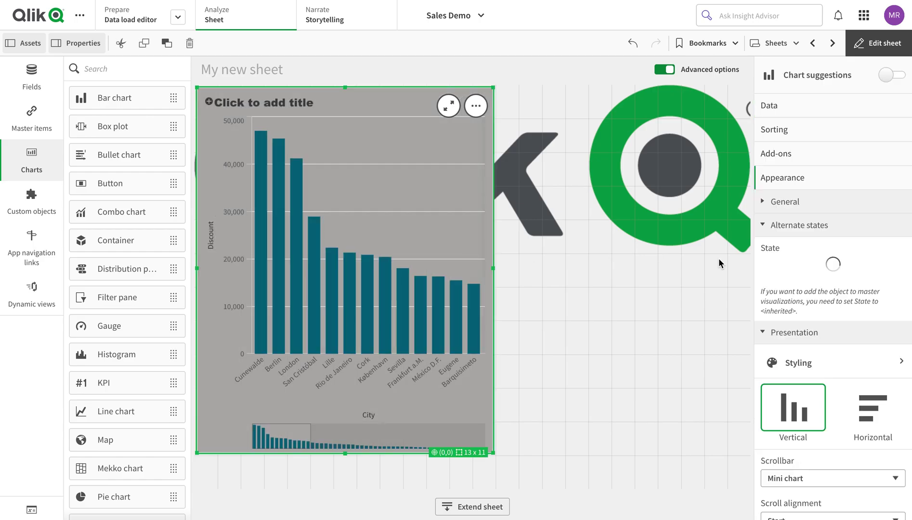
{"action": "left_click", "coordinate": [818, 362]}
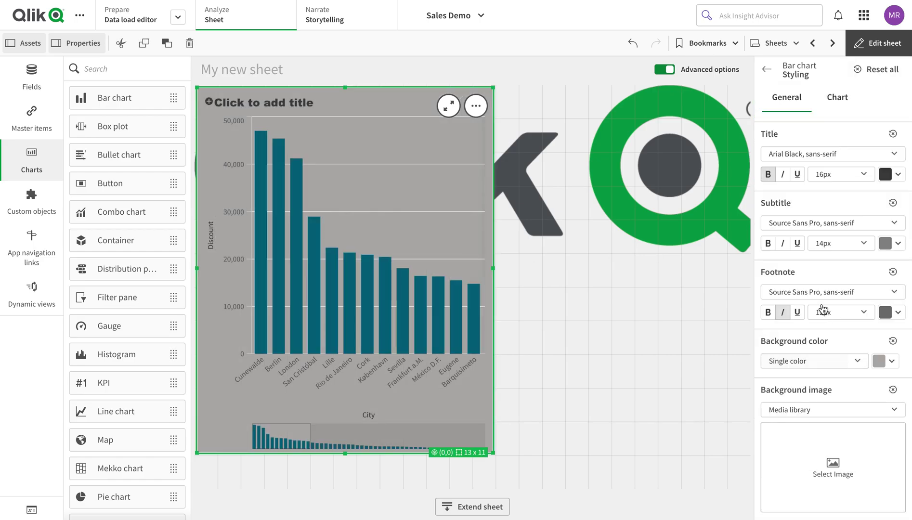
{"action": "left_click", "coordinate": [879, 361]}
{"action": "left_click", "coordinate": [879, 361]}
{"action": "left_click", "coordinate": [861, 362]}
{"action": "left_click", "coordinate": [818, 394]}
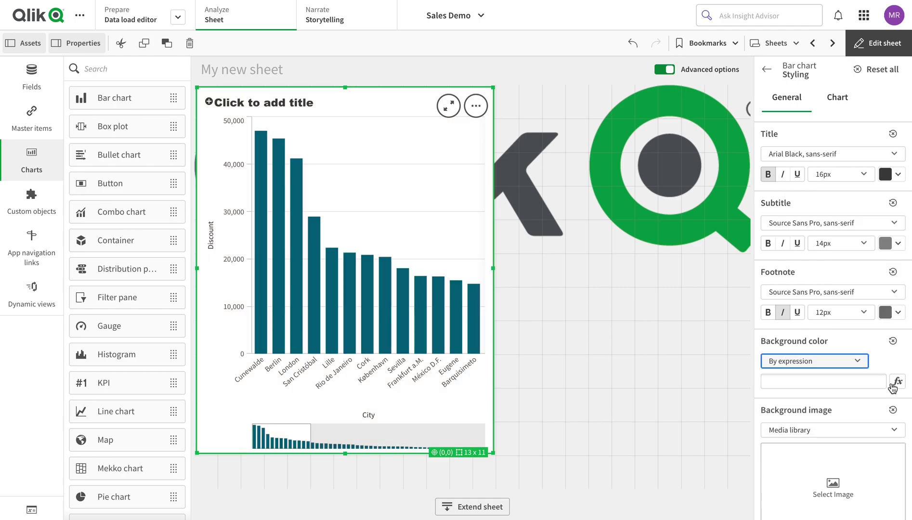
{"action": "left_click", "coordinate": [897, 383]}
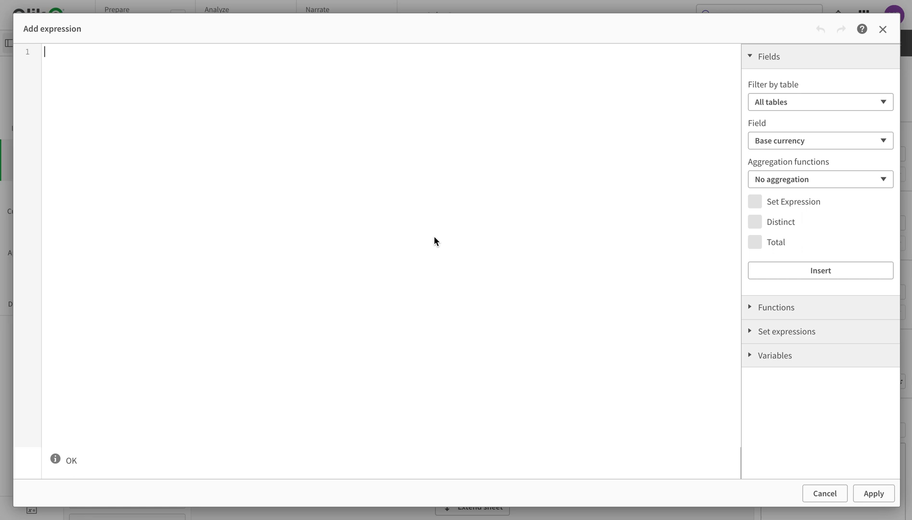
{"action": "type", "text": "argb"}
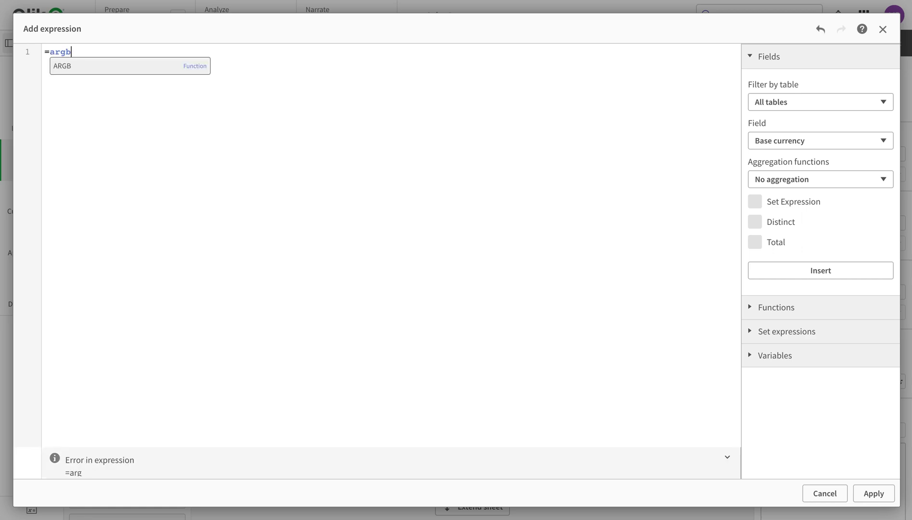
{"action": "type", "text": "(50,200,200,200"}
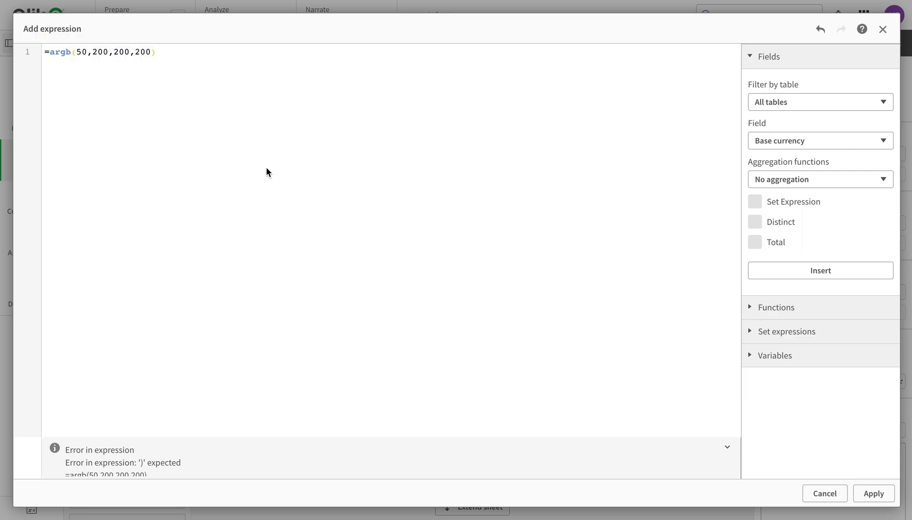
{"action": "left_click", "coordinate": [873, 500]}
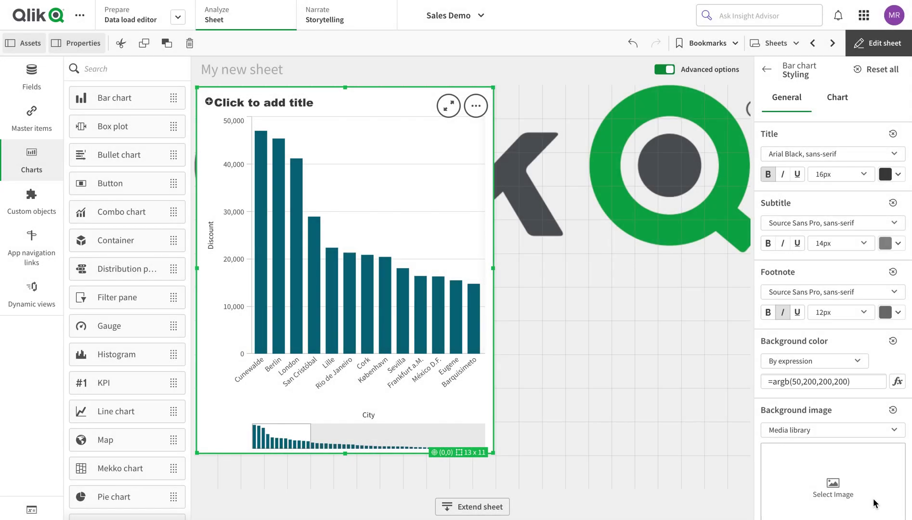
Preview the sheet with the semi-transparent bar chart outside edit mode and go back to editing
{"action": "left_click", "coordinate": [497, 275]}
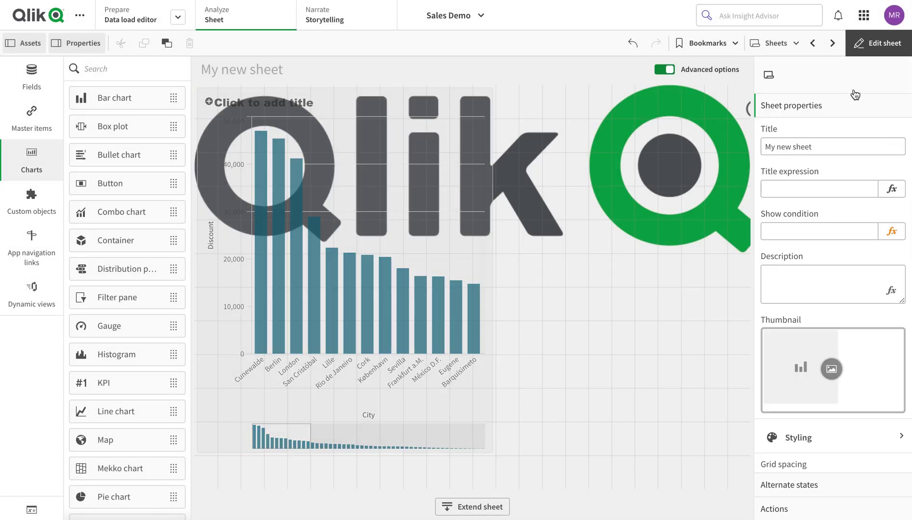
{"action": "left_click", "coordinate": [890, 41]}
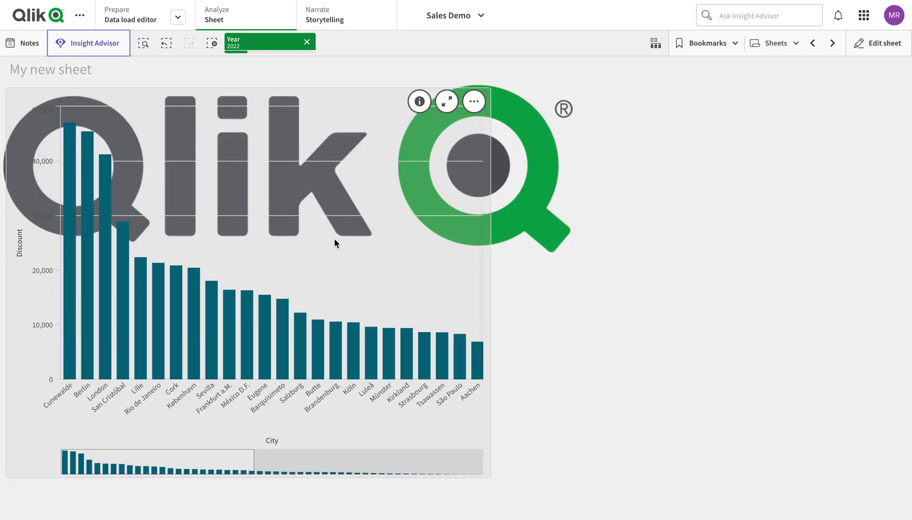
{"action": "left_click", "coordinate": [889, 50]}
Resize the bar chart to 15 x 7 grid cells so that space is free beneath it
{"action": "left_click", "coordinate": [487, 449]}
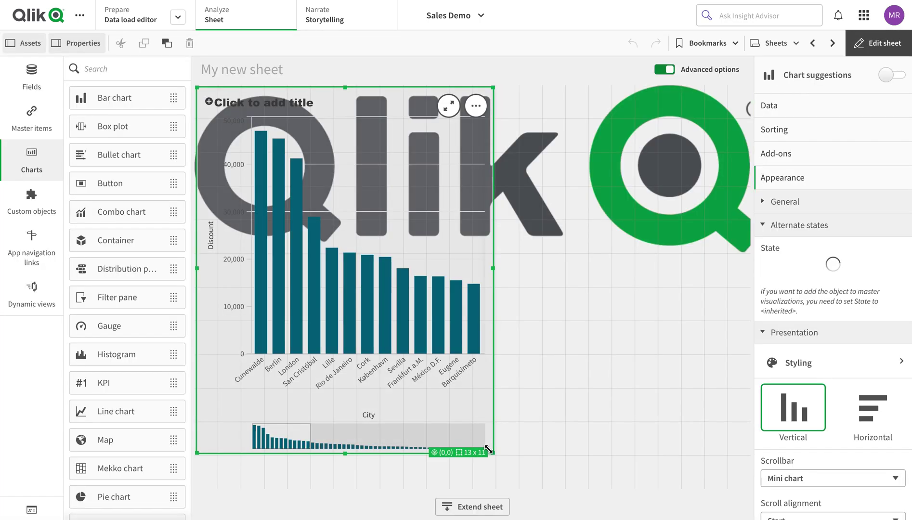
{"action": "left_click_drag", "start_coordinate": [488, 449], "coordinate": [530, 326]}
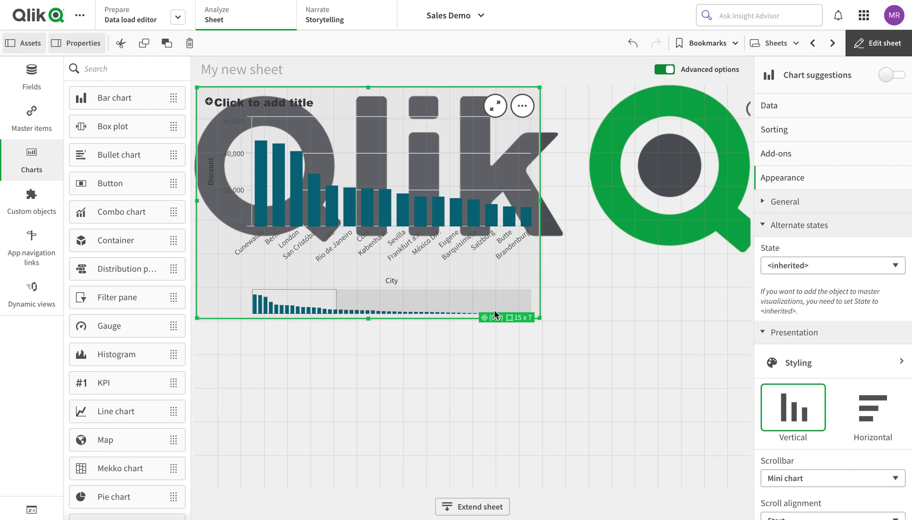
{"action": "left_click", "coordinate": [800, 362]}
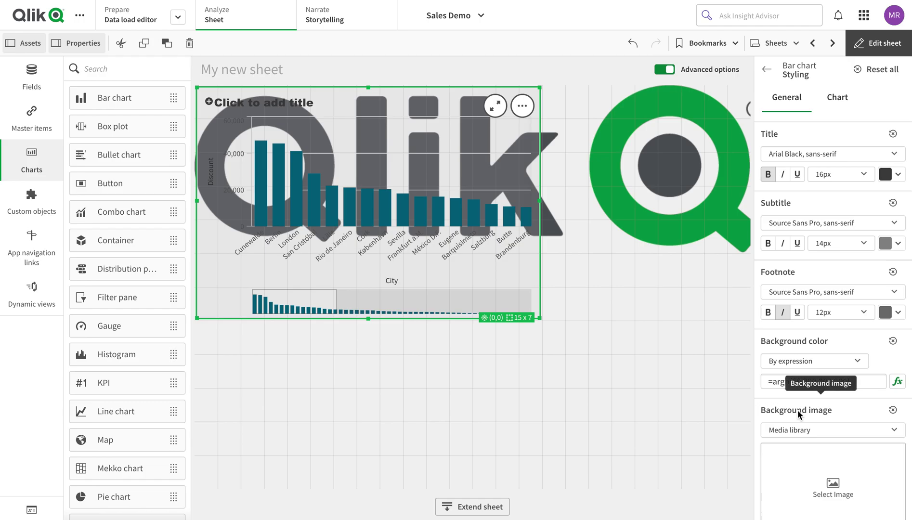
{"action": "left_click", "coordinate": [573, 378]}
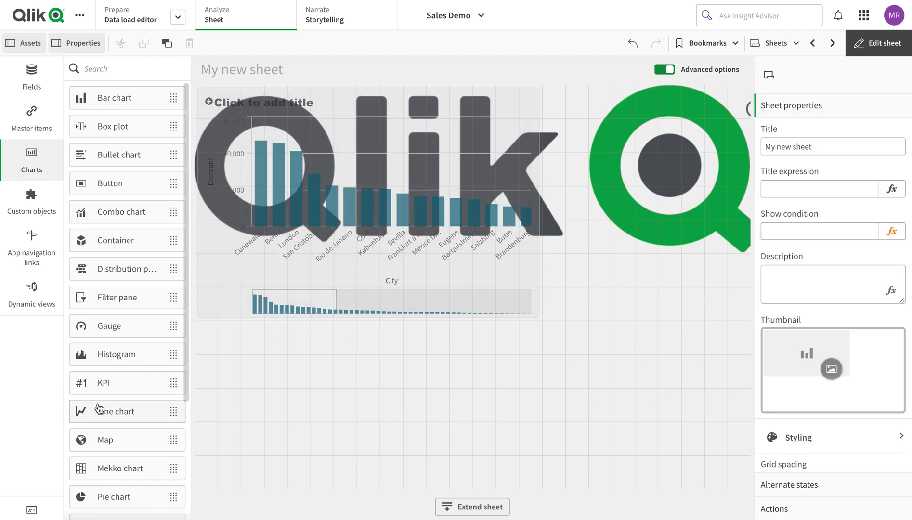
Add a Table object beneath the bar chart and widen it to 15 x 5 grid cells, matching the chart's width
{"action": "scroll", "coordinate": [105, 409], "scroll_direction": "down", "scroll_amount": 3}
{"action": "left_click_drag", "start_coordinate": [114, 412], "coordinate": [255, 383]}
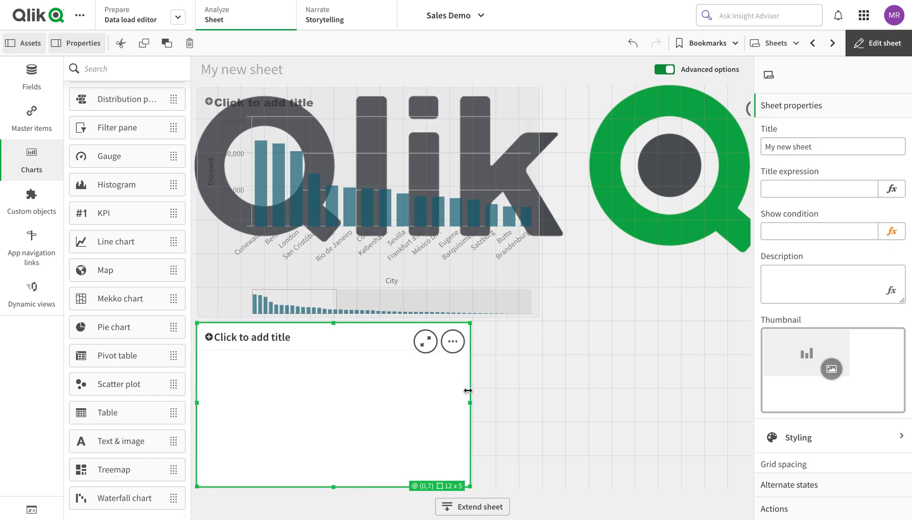
{"action": "left_click_drag", "start_coordinate": [470, 401], "coordinate": [539, 401]}
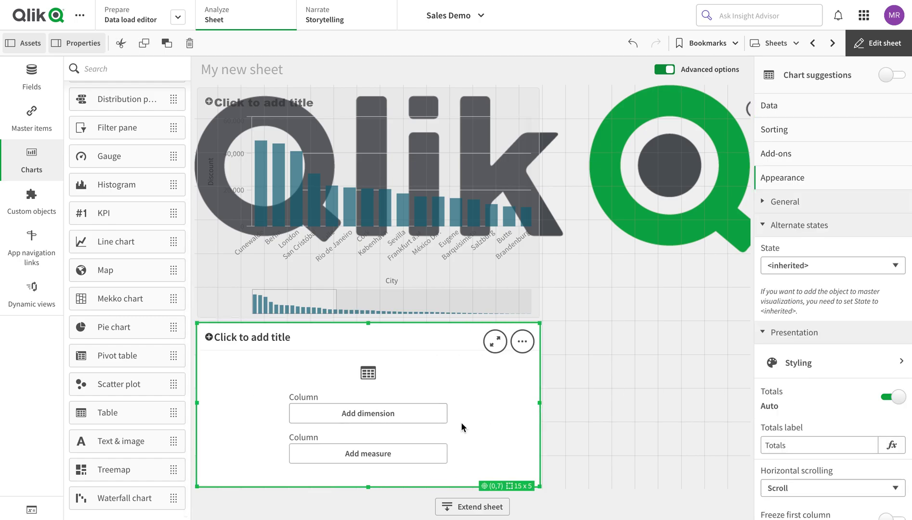
Add City as the table's dimension and the Margin measure as its second column
{"action": "left_click", "coordinate": [414, 417]}
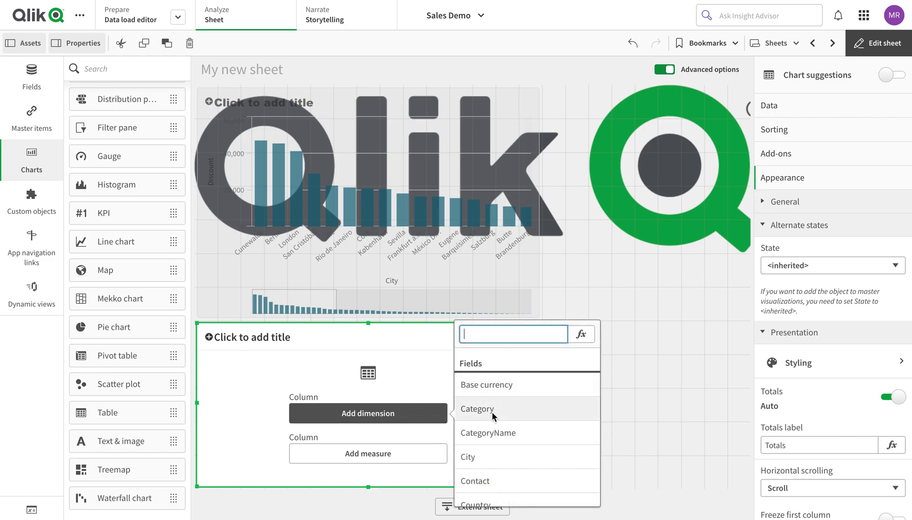
{"action": "left_click", "coordinate": [490, 456]}
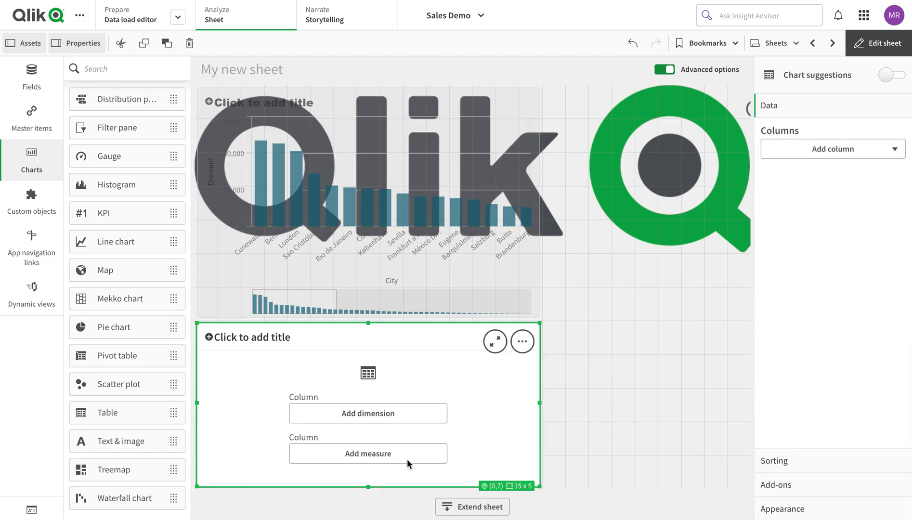
{"action": "left_click", "coordinate": [822, 179]}
{"action": "left_click", "coordinate": [814, 226]}
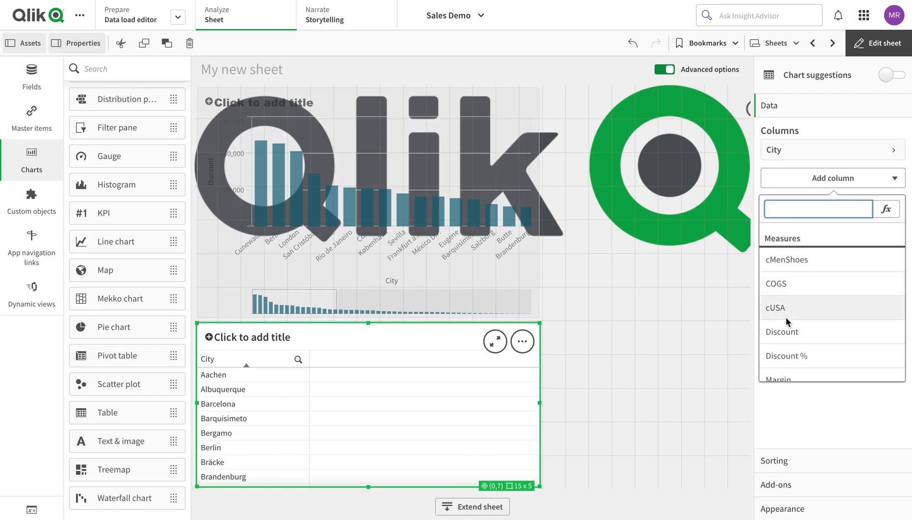
{"action": "scroll", "coordinate": [787, 314], "scroll_direction": "down", "scroll_amount": 2}
{"action": "left_click", "coordinate": [796, 300]}
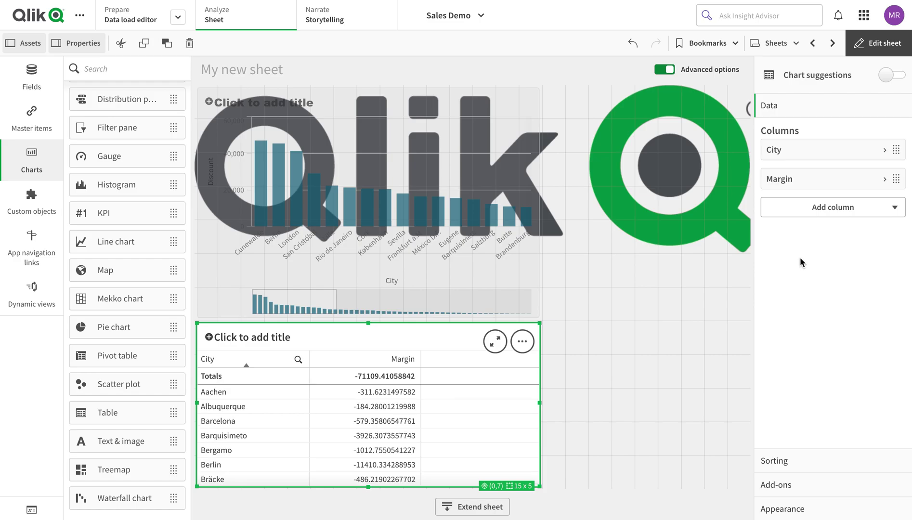
Set the table's background to the single color dark gray (#7b7a78) in its general styling
{"action": "left_click", "coordinate": [783, 509]}
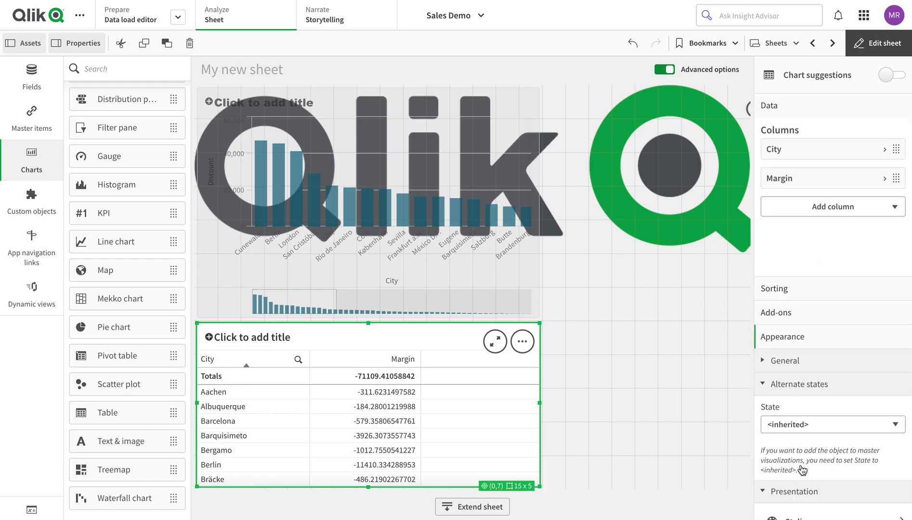
{"action": "left_click", "coordinate": [806, 367]}
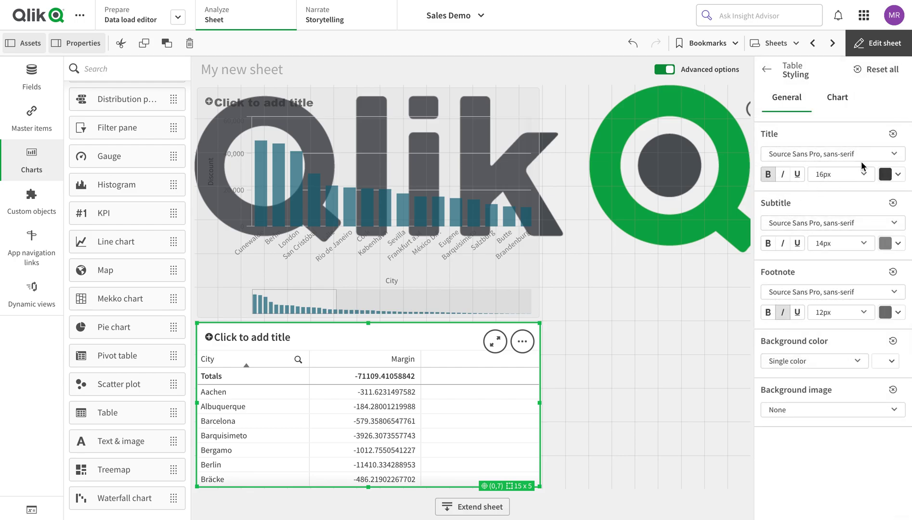
{"action": "left_click", "coordinate": [859, 153]}
{"action": "left_click", "coordinate": [819, 120]}
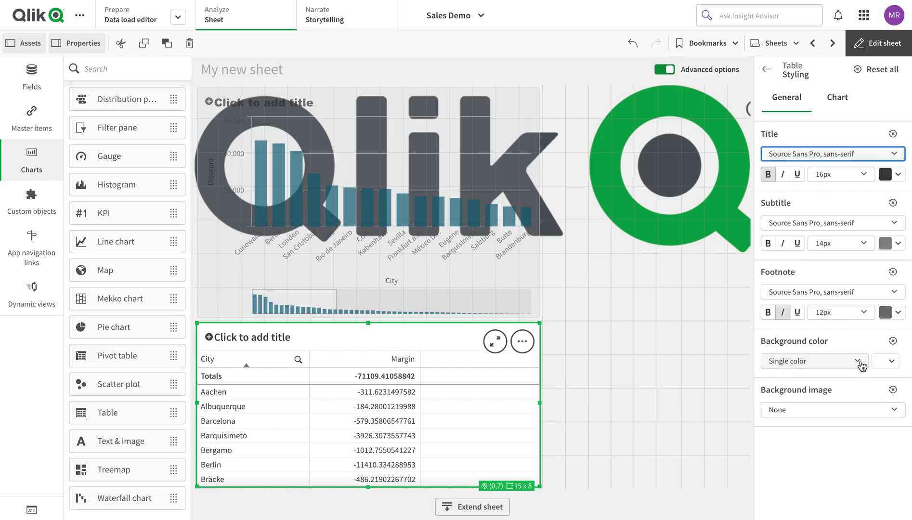
{"action": "left_click", "coordinate": [887, 361]}
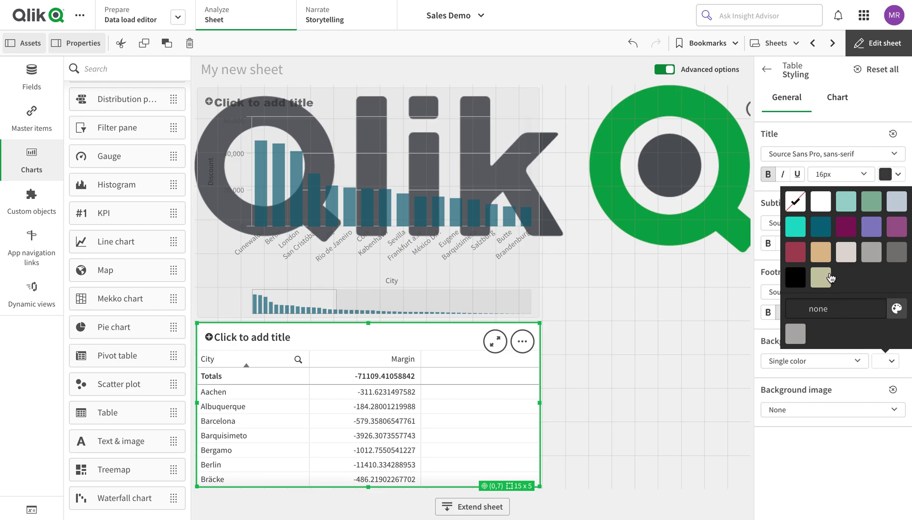
{"action": "left_click", "coordinate": [897, 252]}
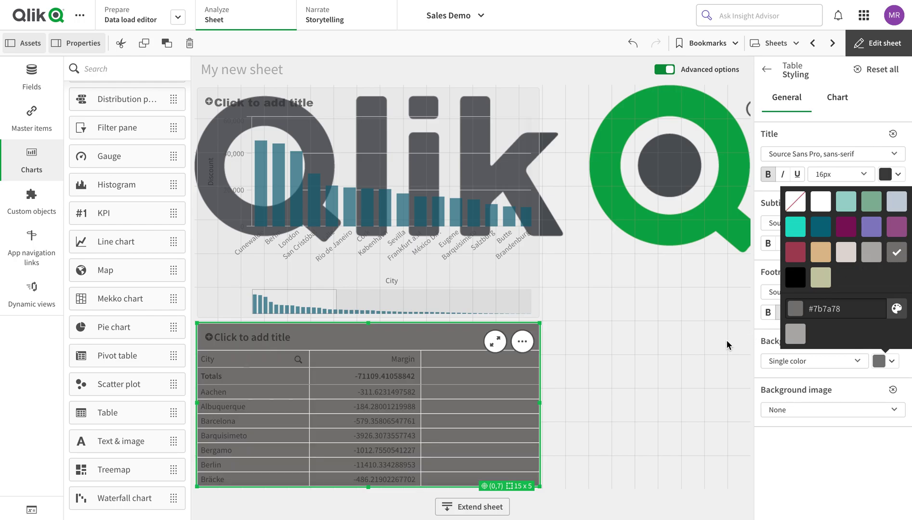
{"action": "left_click", "coordinate": [770, 387]}
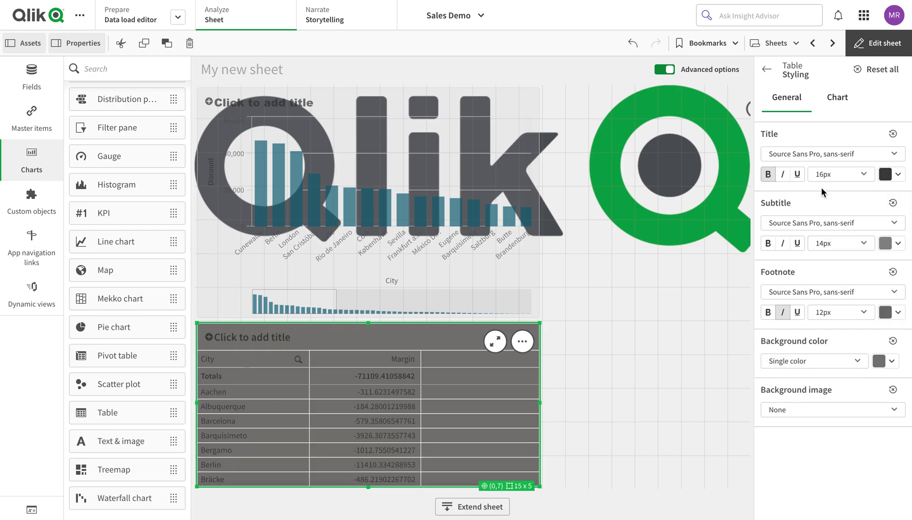
Try a custom green text color for the table's content in its chart-specific styling
{"action": "left_click", "coordinate": [845, 104]}
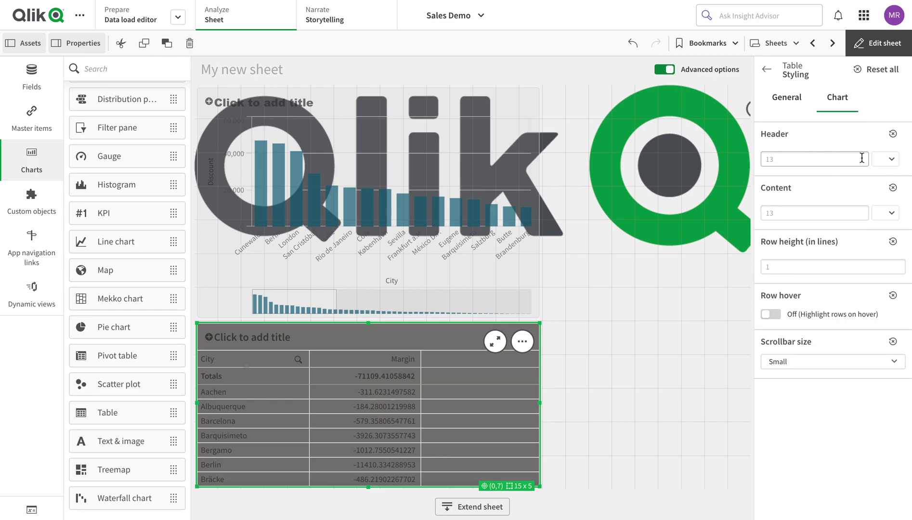
{"action": "left_click", "coordinate": [890, 161]}
{"action": "left_click", "coordinate": [812, 159]}
{"action": "left_click", "coordinate": [800, 212]}
{"action": "left_click", "coordinate": [898, 217]}
{"action": "left_click_drag", "start_coordinate": [819, 286], "coordinate": [824, 261]}
{"action": "left_click", "coordinate": [766, 386]}
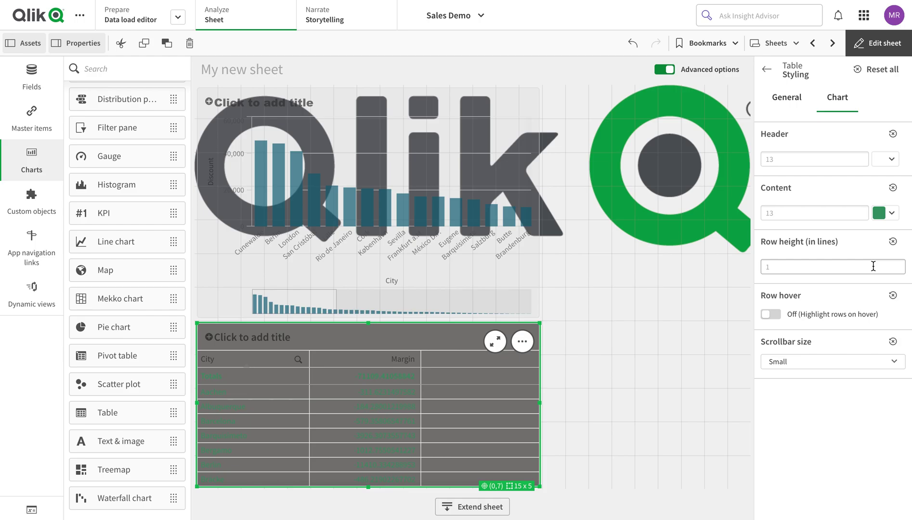
Change the text color of the table's content to white
{"action": "left_click", "coordinate": [891, 213]}
{"action": "left_click", "coordinate": [848, 372]}
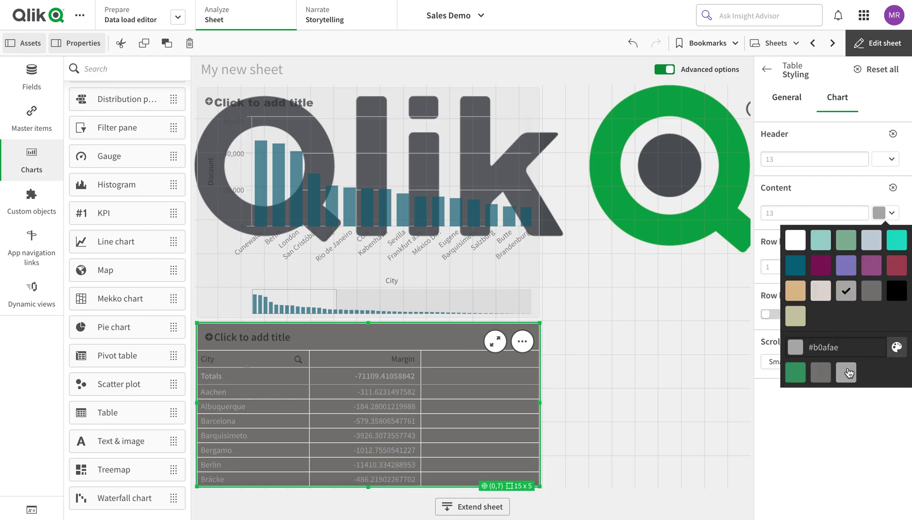
{"action": "left_click", "coordinate": [795, 240]}
{"action": "left_click", "coordinate": [820, 420]}
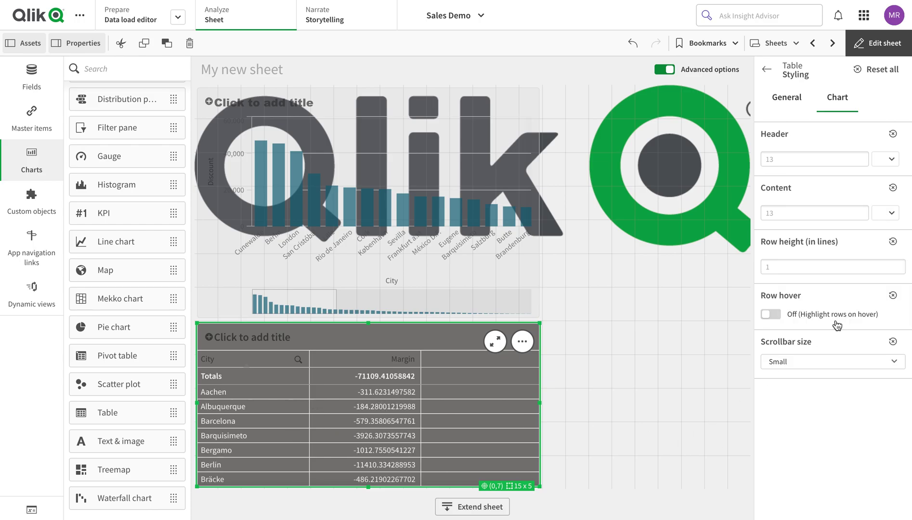
Set the table's header text to black (#000000) with a font size of 17
{"action": "left_click", "coordinate": [891, 159]}
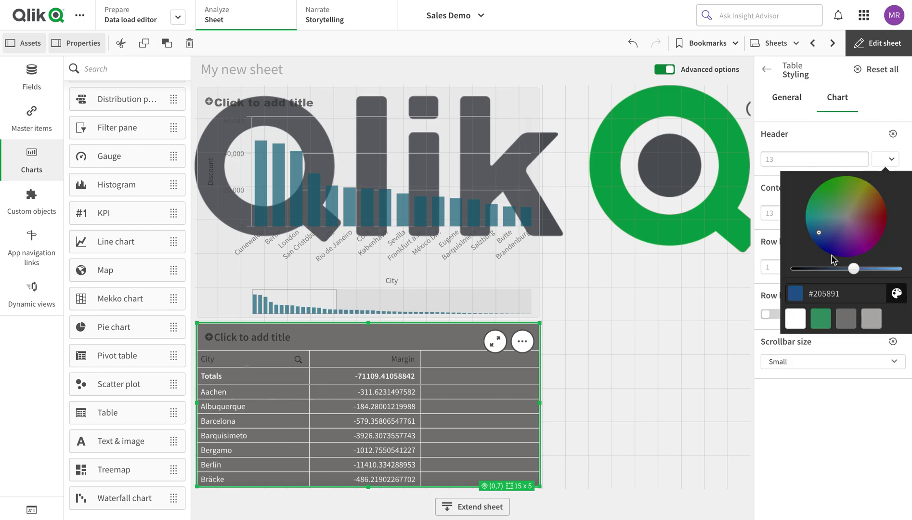
{"action": "left_click", "coordinate": [853, 320]}
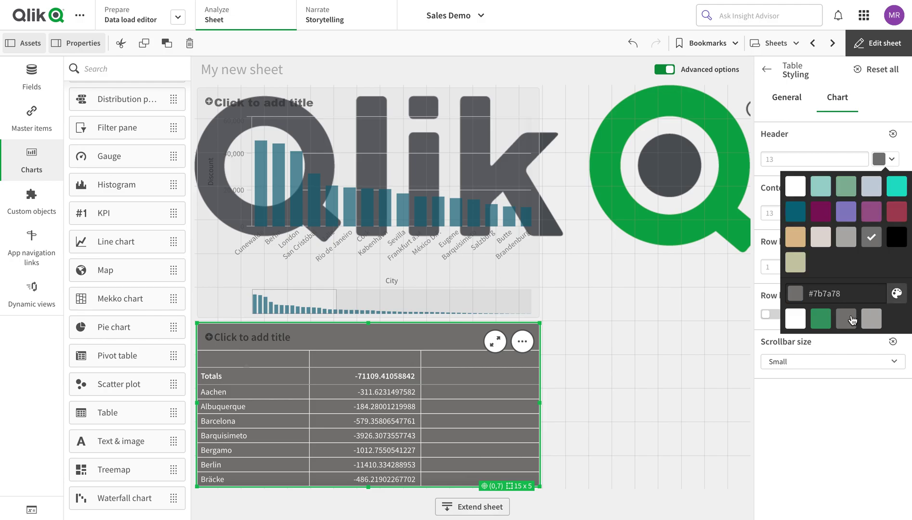
{"action": "left_click", "coordinate": [897, 239]}
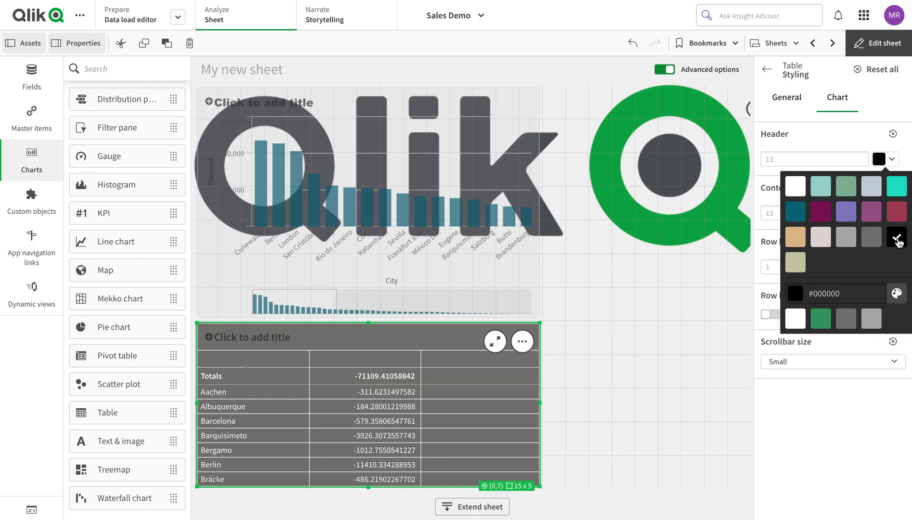
{"action": "left_click", "coordinate": [814, 159]}
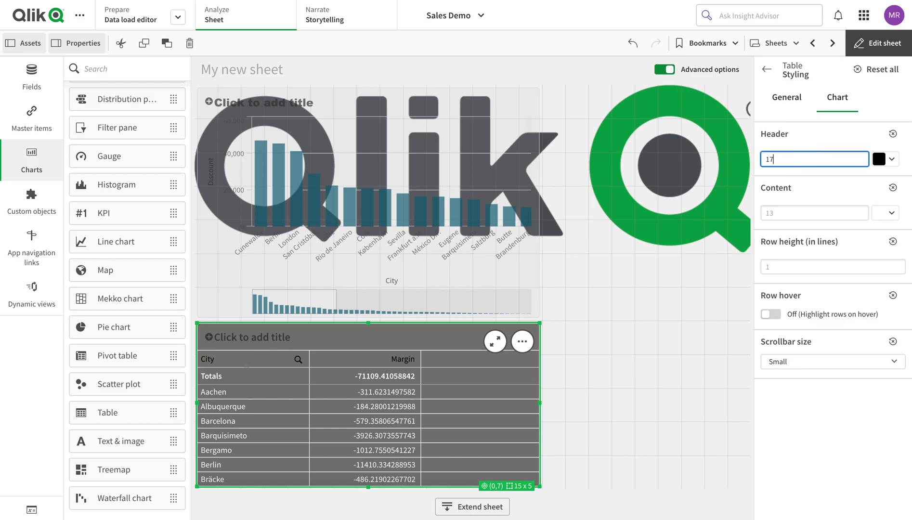
{"action": "left_click", "coordinate": [430, 330]}
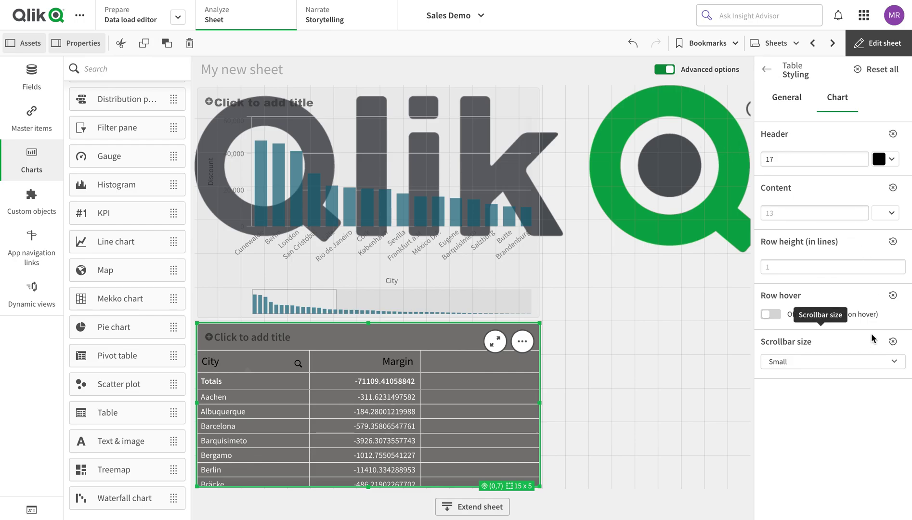
Start an expression for the table's background color with the condition =if(Margin%<.05,
{"action": "left_click", "coordinate": [787, 97]}
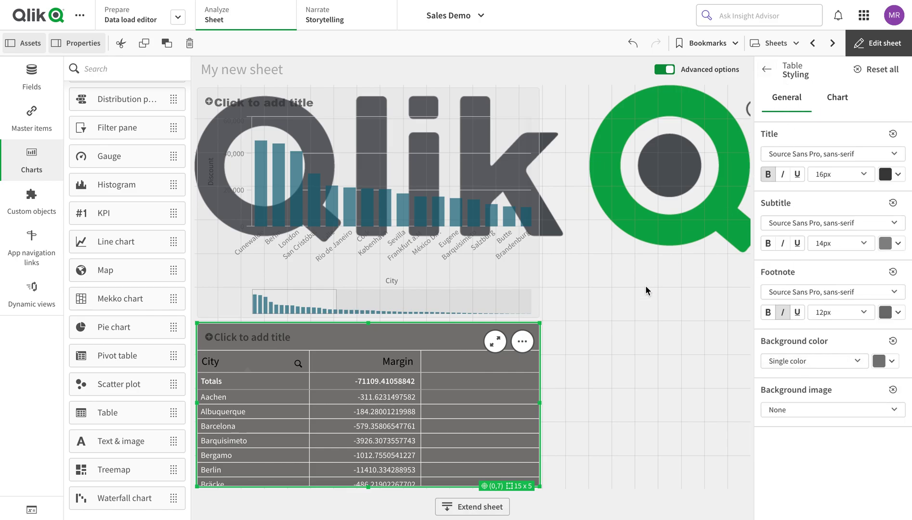
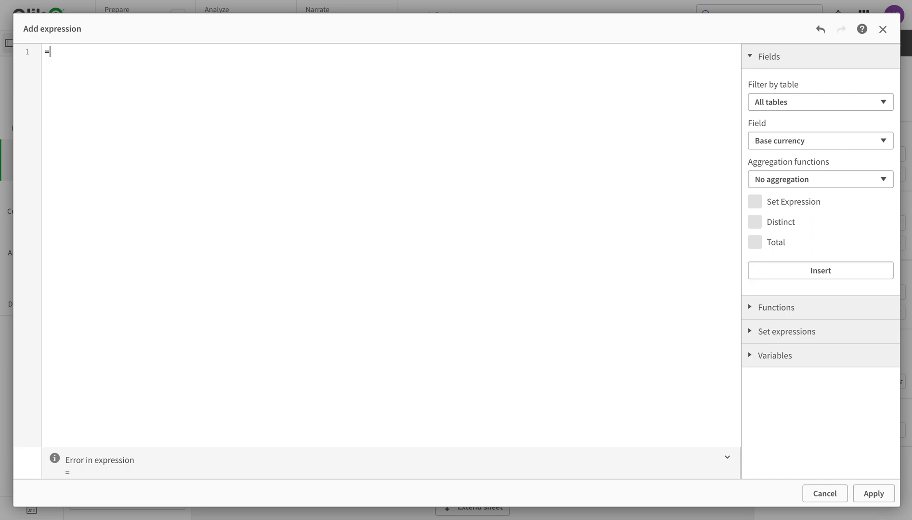
{"action": "key", "text": "BackSpace"}
{"action": "key", "text": "BackSpace"}
{"action": "type", "text": "if"}
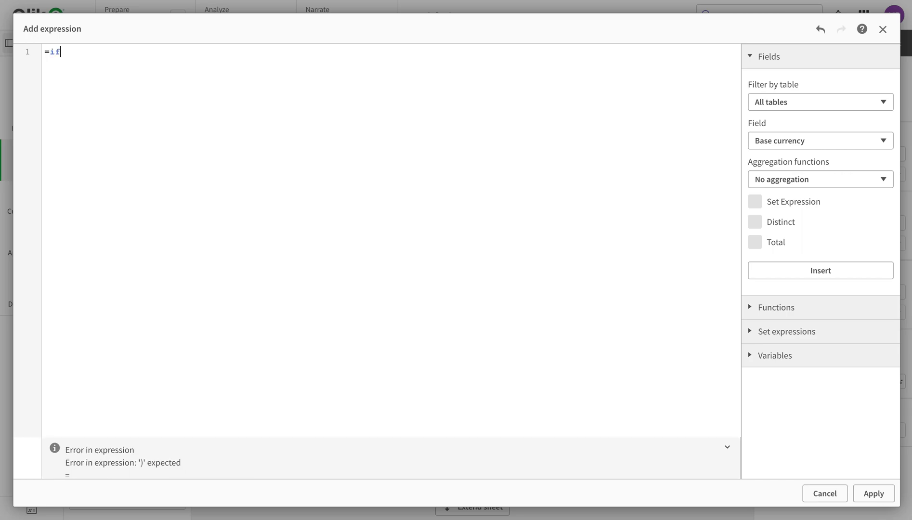
{"action": "type", "text": "(Mar"}
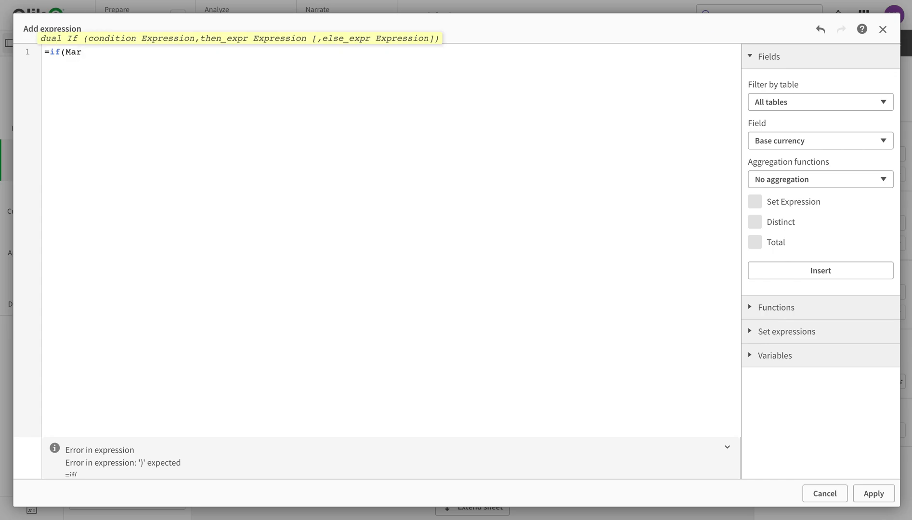
{"action": "type", "text": "gi"}
{"action": "key", "text": "Return"}
Add RGB(200,100,100) to the expression as the color returned when the margin condition is met
{"action": "type", "text": "GB"}
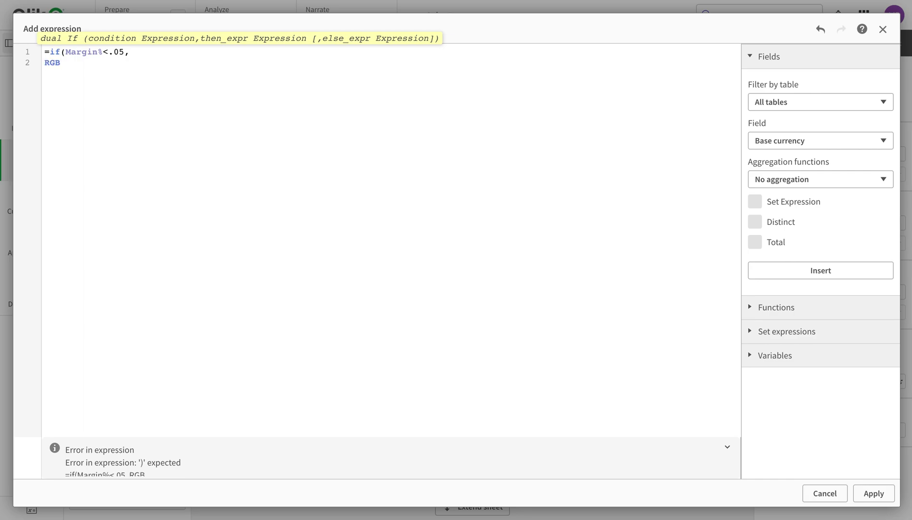
{"action": "type", "text": "(200,"}
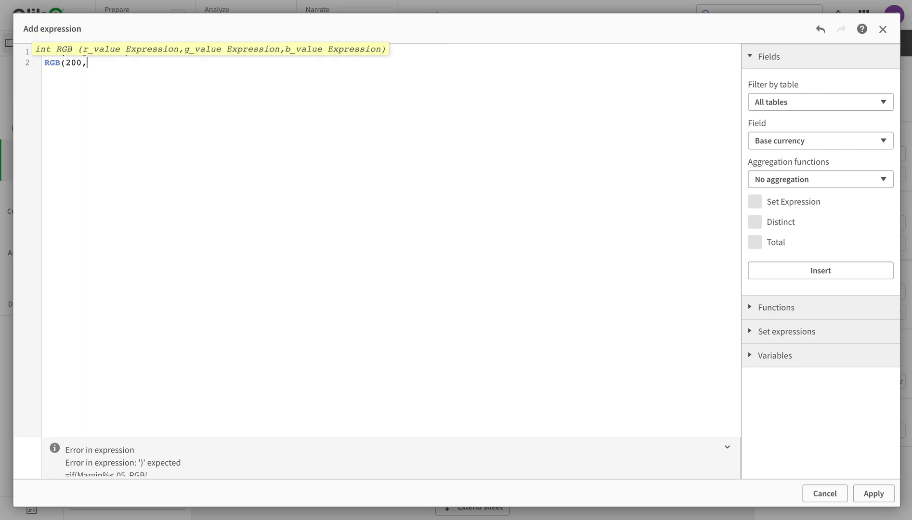
{"action": "type", "text": "100."}
{"action": "type", "text": "100)."}
{"action": "key", "text": "BackSpace"}
{"action": "type", "text": ","}
Complete the KPI's background color expression with a nested if(Margin<.2,Yellow(),Green()), close the outer condition and apply it
{"action": "type", "text": "if("}
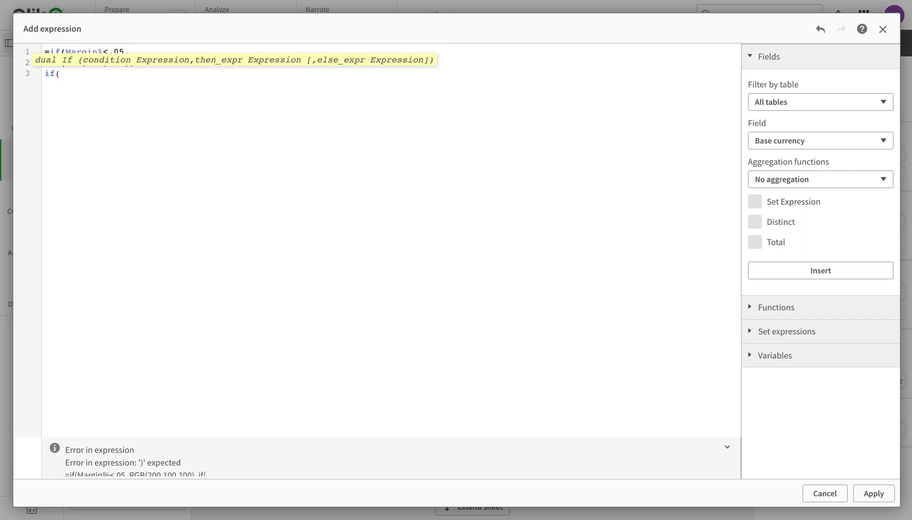
{"action": "type", "text": "Margin"}
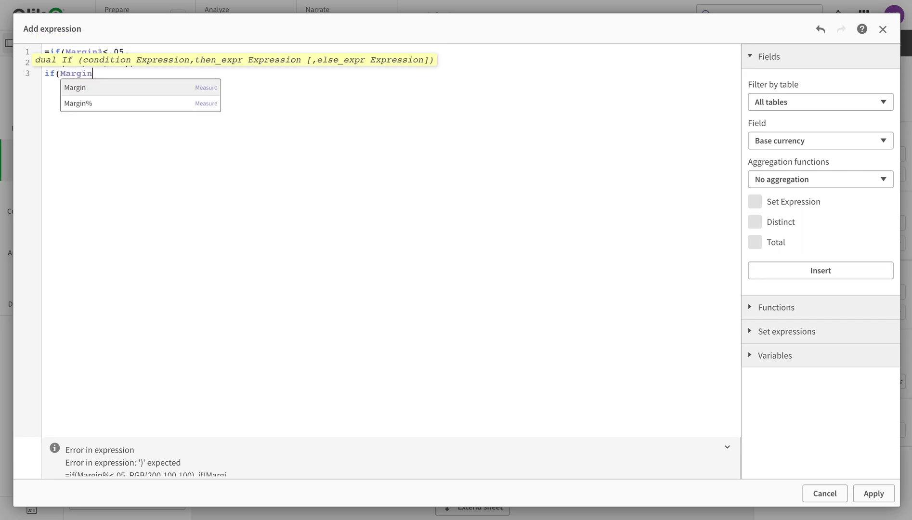
{"action": "type", "text": "<.2,"}
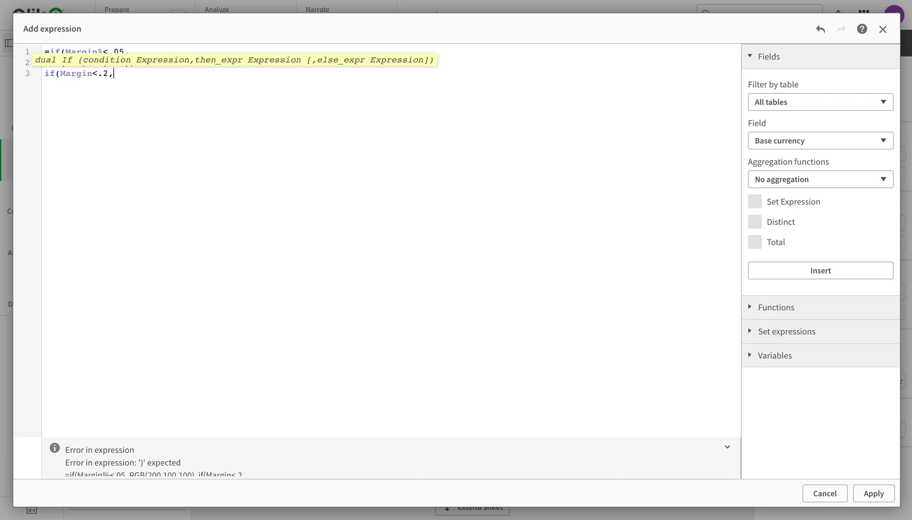
{"action": "type", "text": "Yellow"}
{"action": "key", "text": "BackSpace"}
{"action": "type", "text": "Green())"}
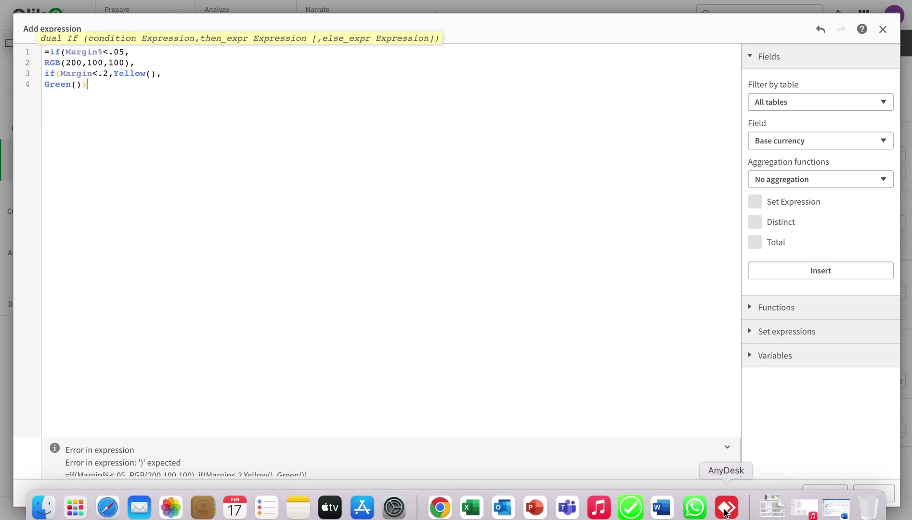
{"action": "type", "text": ")"}
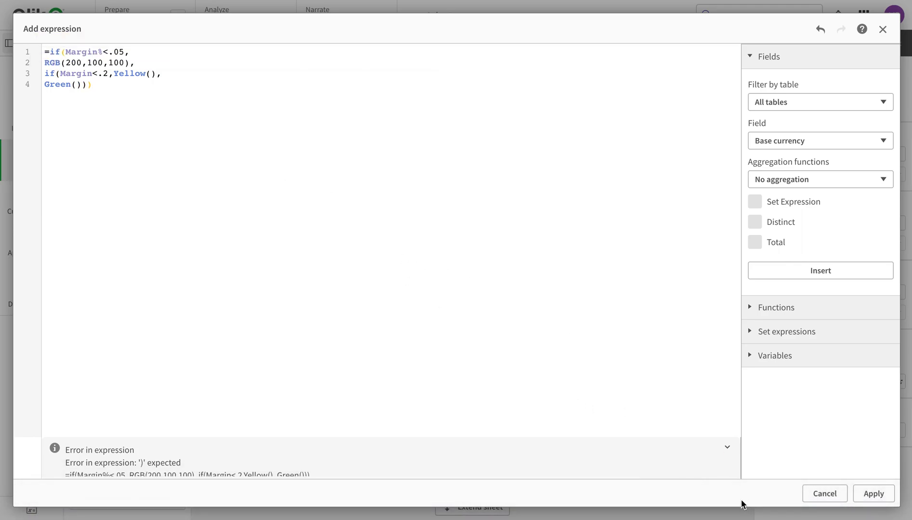
{"action": "left_click", "coordinate": [874, 500]}
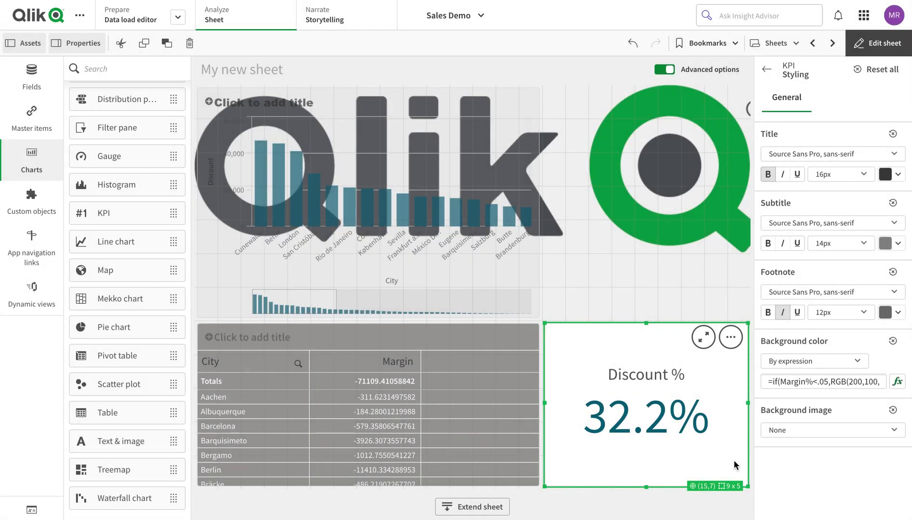
Preview the sheet outside edit mode, then return to editing and examine which measure the KPI uses
{"action": "left_click", "coordinate": [865, 51]}
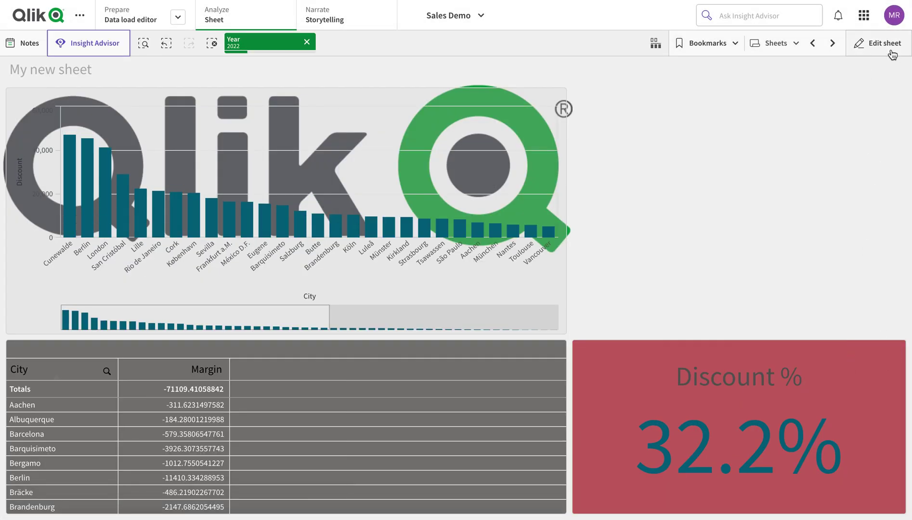
{"action": "left_click", "coordinate": [885, 50]}
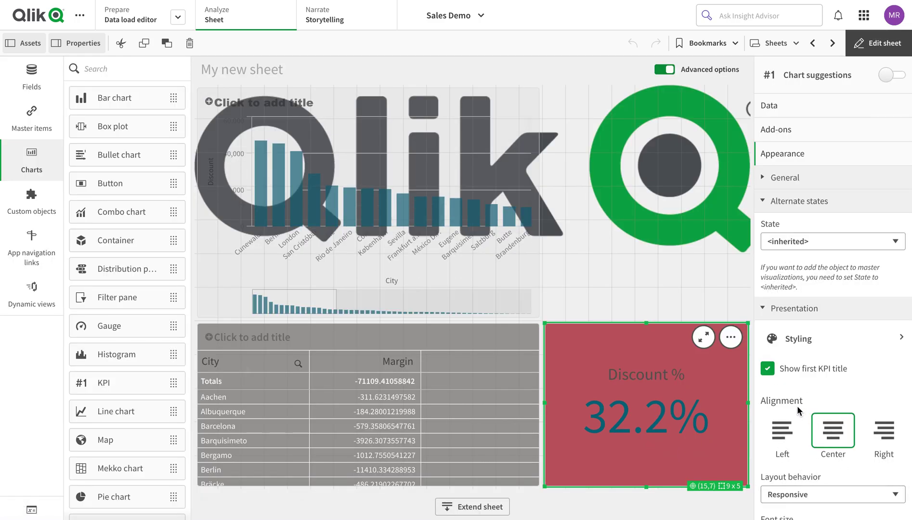
{"action": "left_click", "coordinate": [799, 107]}
{"action": "left_click", "coordinate": [816, 165]}
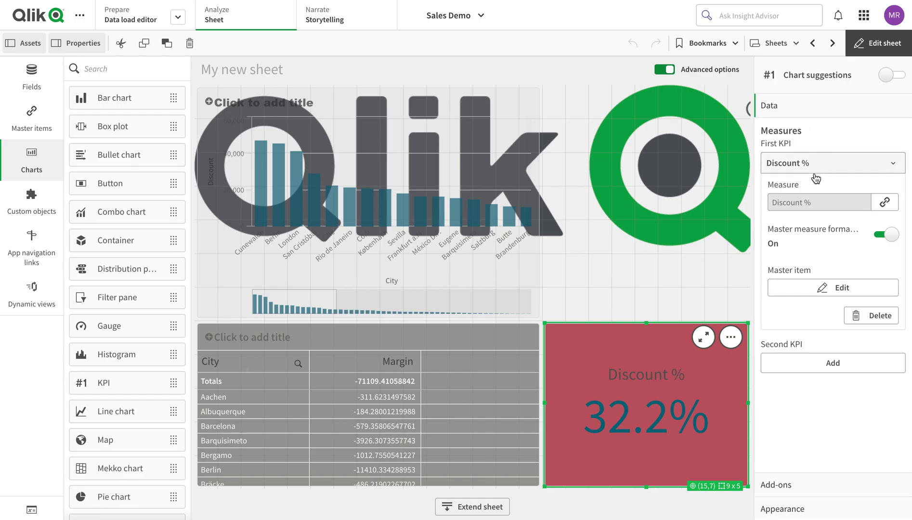
{"action": "left_click", "coordinate": [847, 166]}
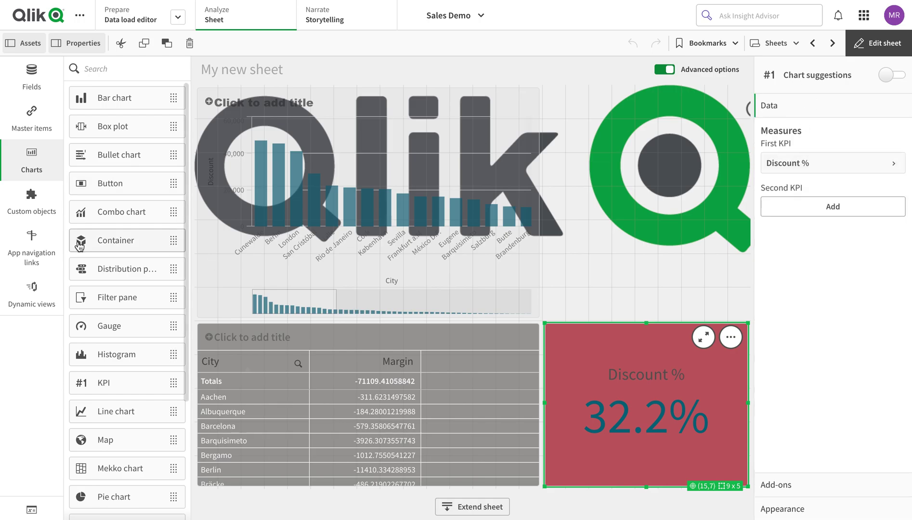
Replace the KPI's Discount % measure with the Margin% master measure
{"action": "left_click", "coordinate": [31, 90]}
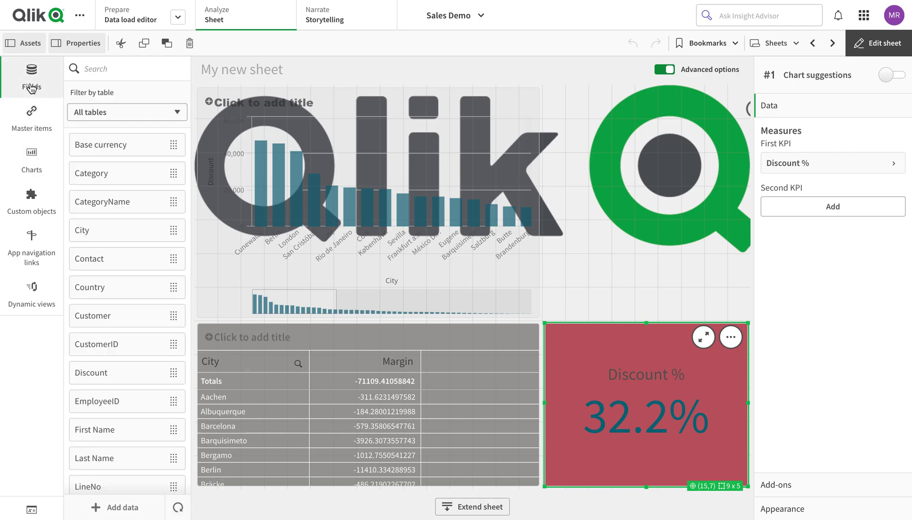
{"action": "left_click", "coordinate": [31, 118]}
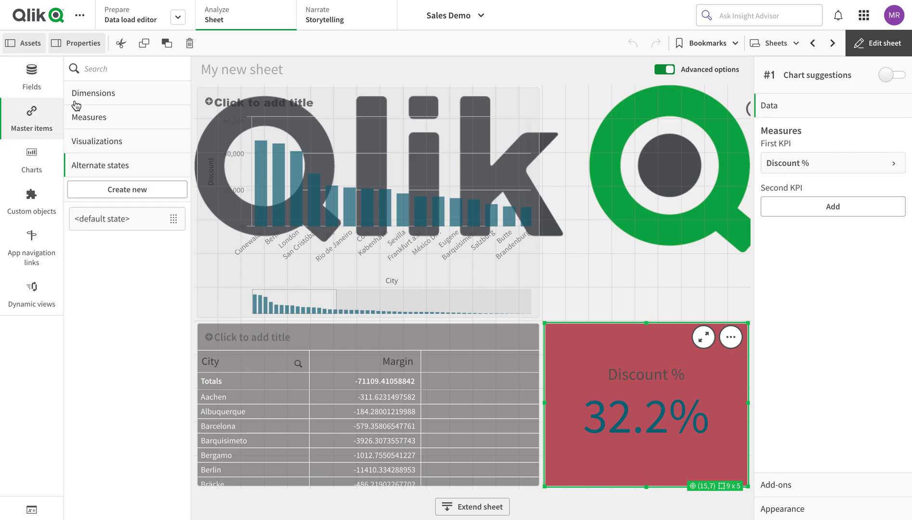
{"action": "left_click", "coordinate": [94, 104]}
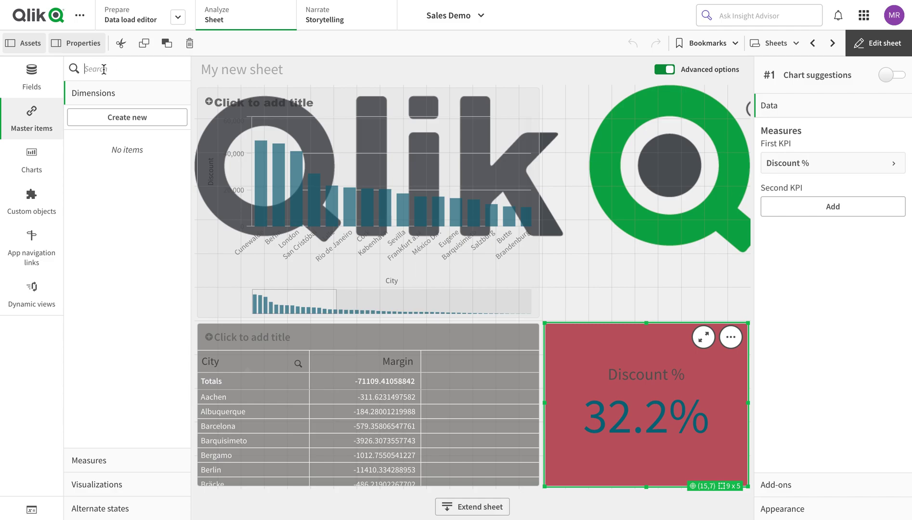
{"action": "left_click", "coordinate": [105, 468]}
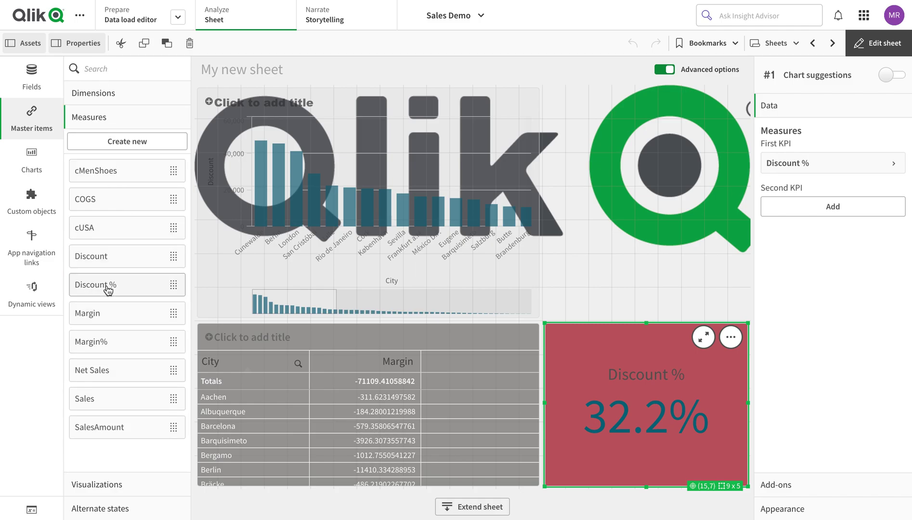
{"action": "left_click_drag", "start_coordinate": [109, 348], "coordinate": [634, 398]}
{"action": "left_click", "coordinate": [629, 404]}
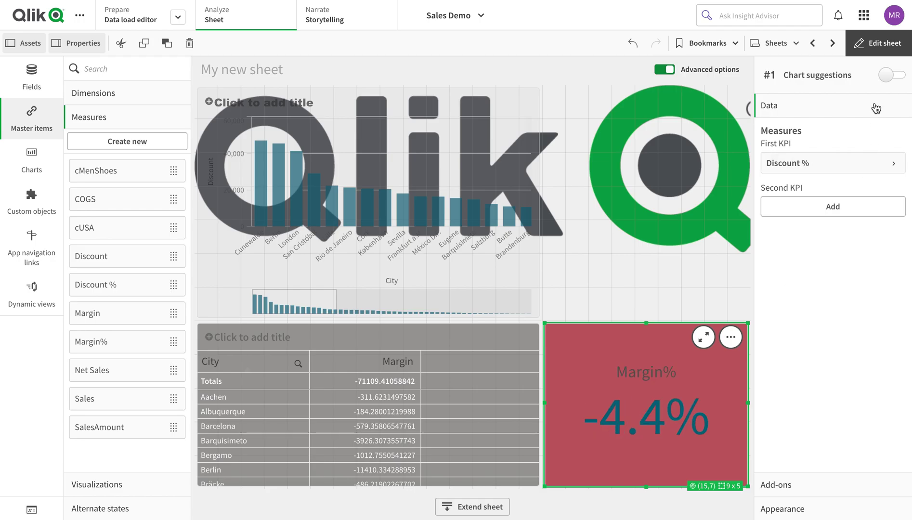
Leave edit mode and filter the sheet to the city Barcelona from the table to check the KPI's color
{"action": "left_click", "coordinate": [889, 52]}
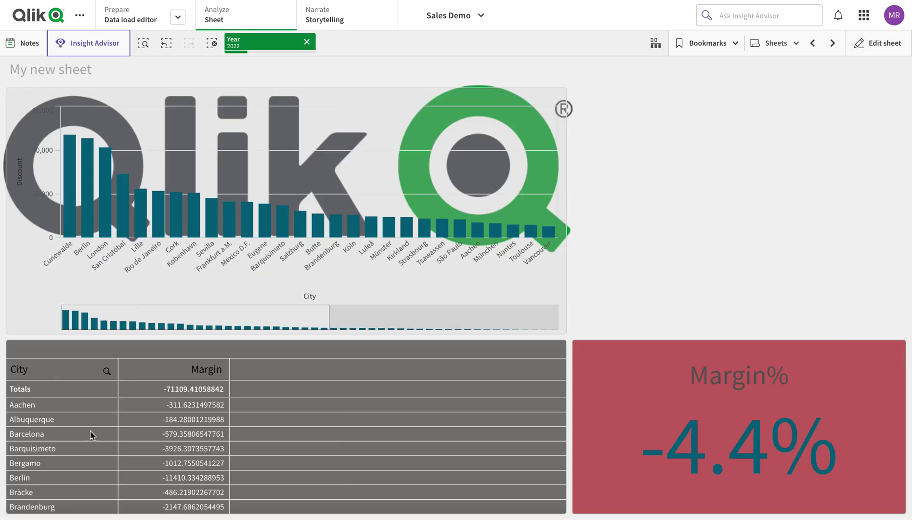
{"action": "left_click", "coordinate": [32, 434]}
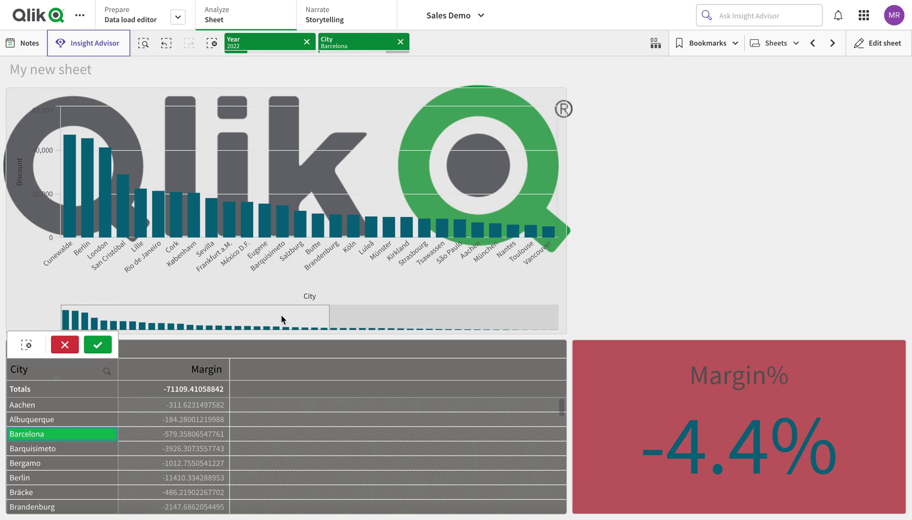
{"action": "left_click", "coordinate": [104, 346]}
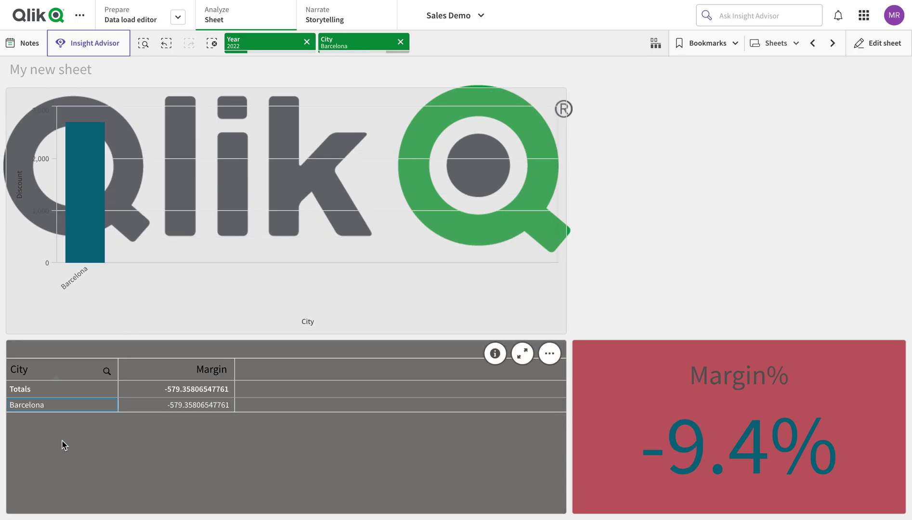
{"action": "left_click", "coordinate": [67, 407]}
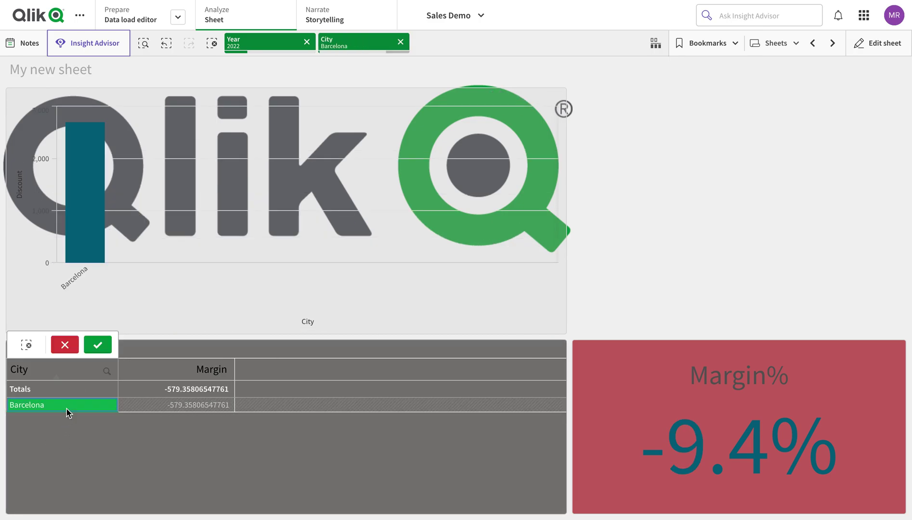
{"action": "left_click", "coordinate": [98, 346]}
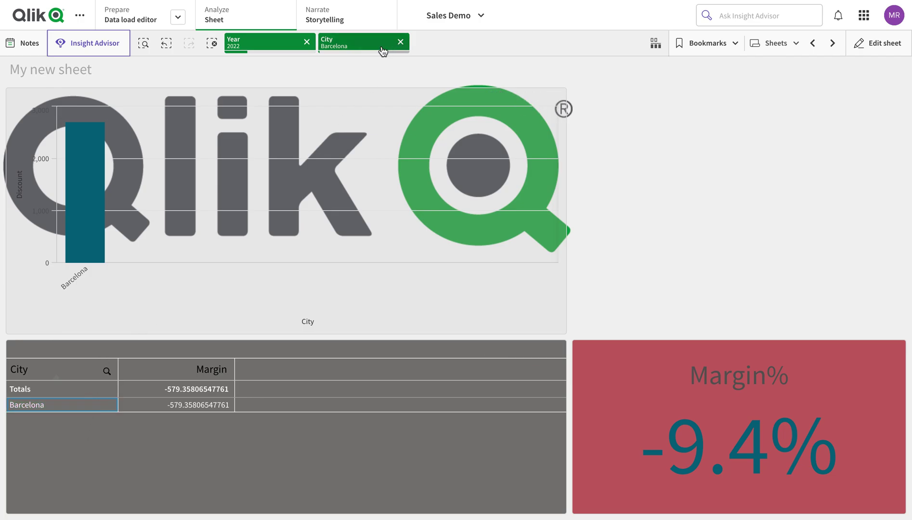
Clear the City and Year selections, and filter the sheet to the city Seattle from the table
{"action": "left_click", "coordinate": [400, 42]}
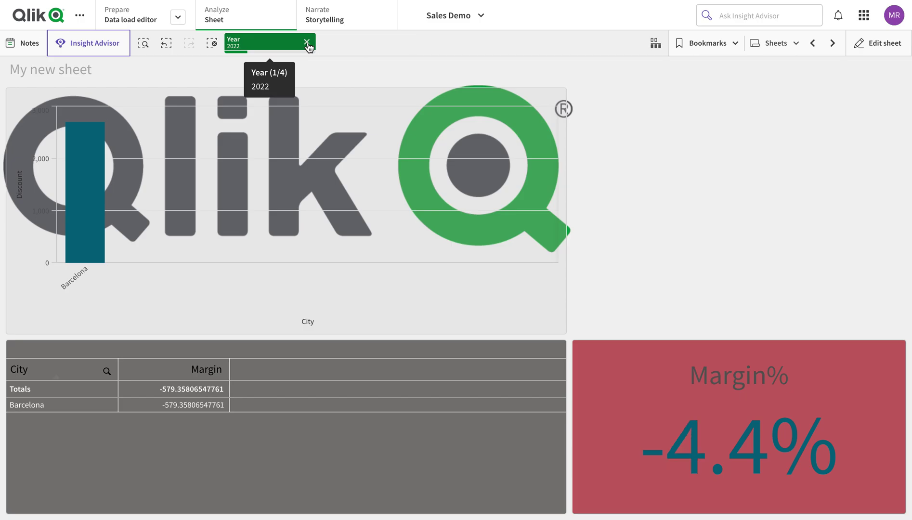
{"action": "key", "text": "ctrl+shift+d"}
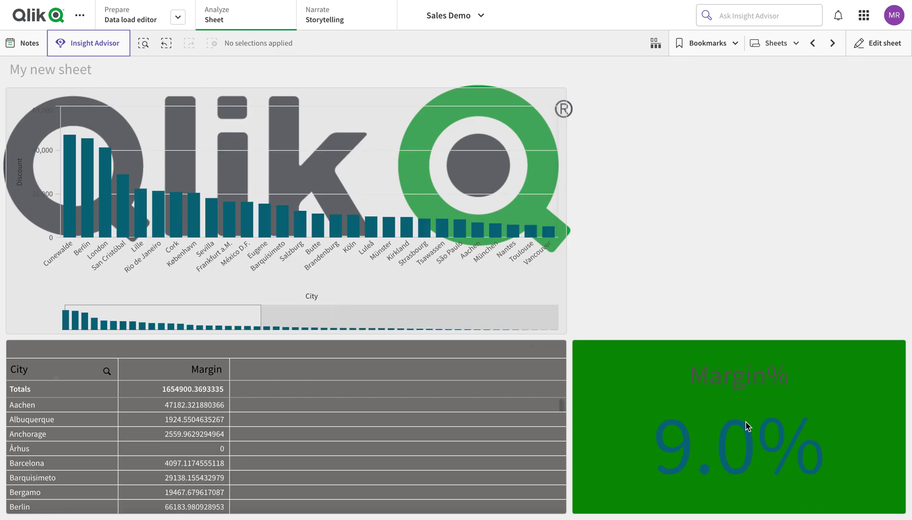
{"action": "scroll", "coordinate": [84, 476], "scroll_direction": "down", "scroll_amount": 10}
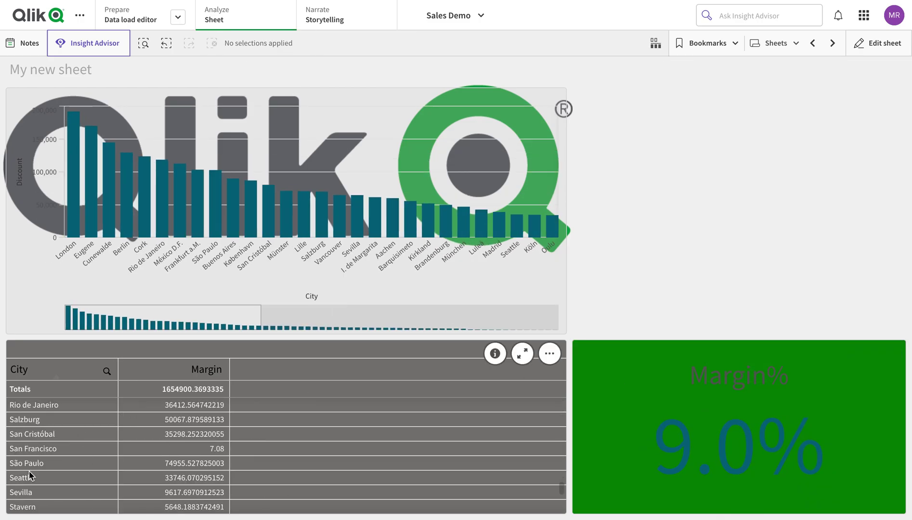
{"action": "left_click", "coordinate": [30, 478]}
{"action": "left_click", "coordinate": [153, 343]}
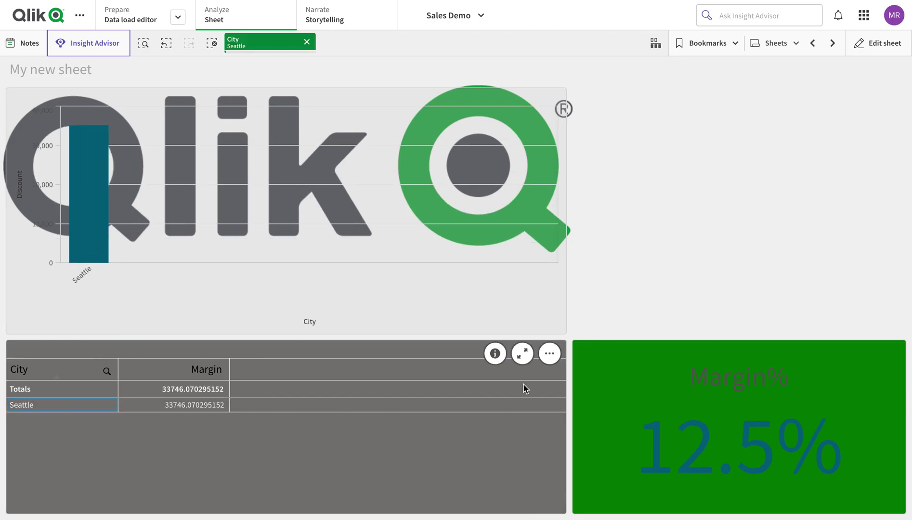
Return to editing and set the sheet's own background to a single dark teal color behind the logo image
{"action": "left_click", "coordinate": [878, 51]}
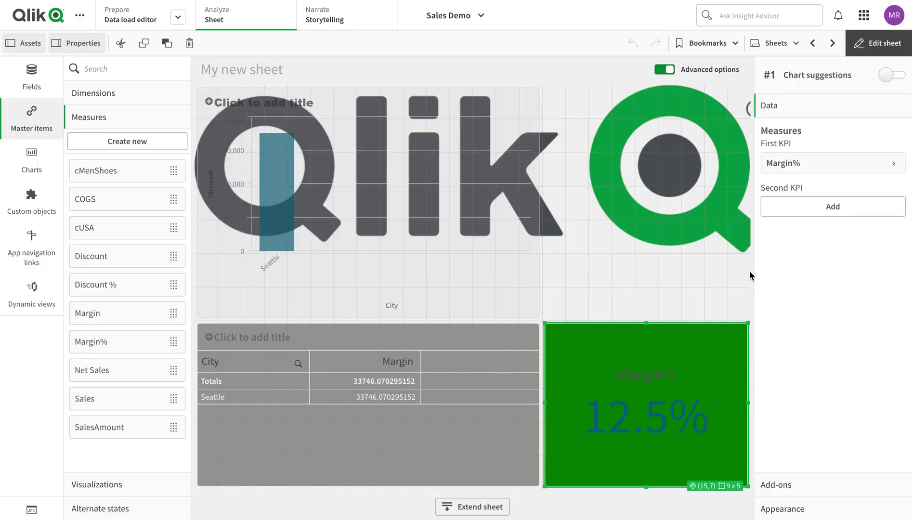
{"action": "left_click", "coordinate": [697, 273]}
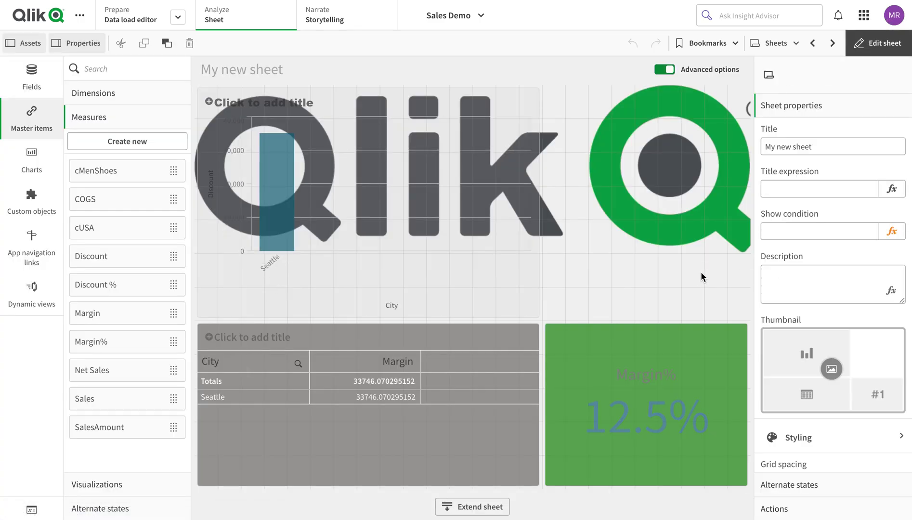
{"action": "left_click", "coordinate": [820, 437]}
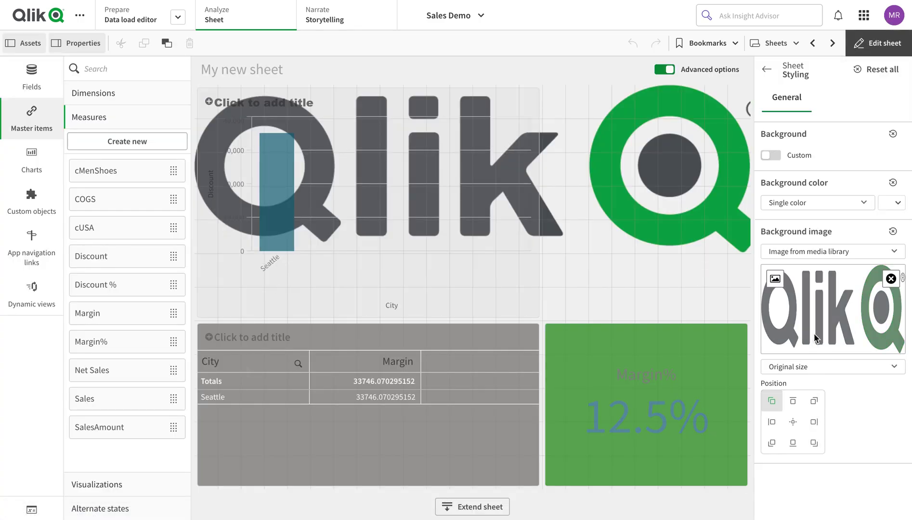
{"action": "left_click", "coordinate": [810, 206]}
{"action": "left_click", "coordinate": [898, 203]}
{"action": "left_click", "coordinate": [898, 203]}
{"action": "left_click", "coordinate": [818, 252]}
{"action": "left_click", "coordinate": [655, 288]}
{"action": "left_click", "coordinate": [655, 288]}
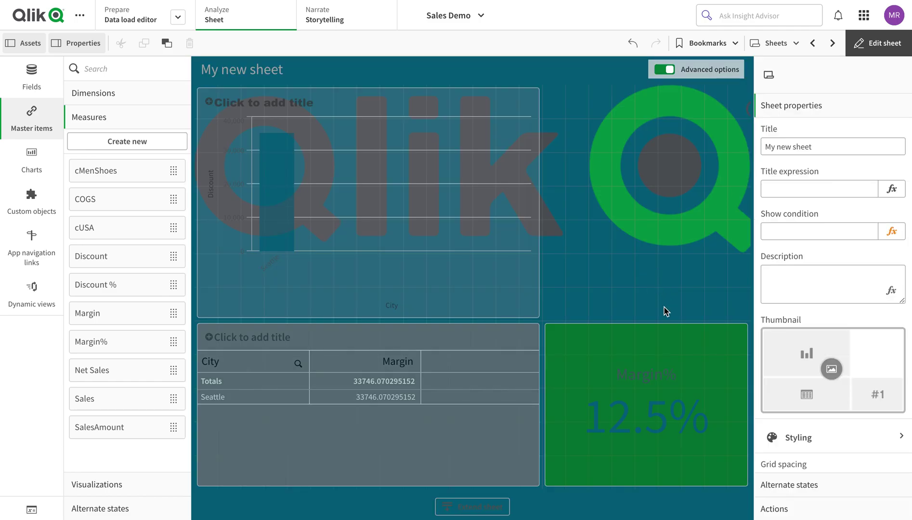